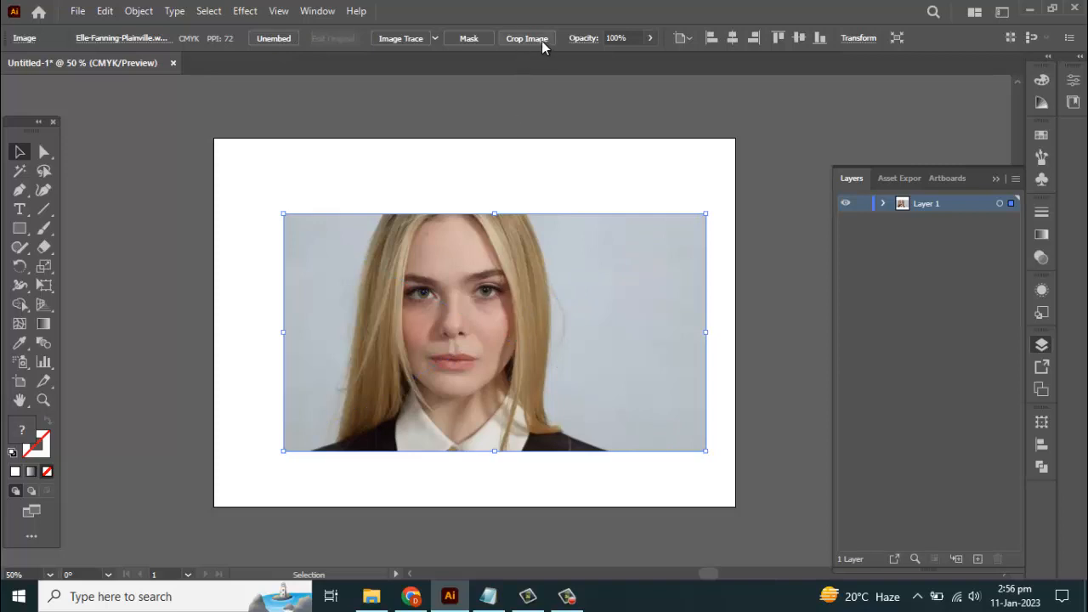
Step: Crop the portrait photo to about 458 × 382 pt, trimming the empty background on both sides of the face
click(529, 39)
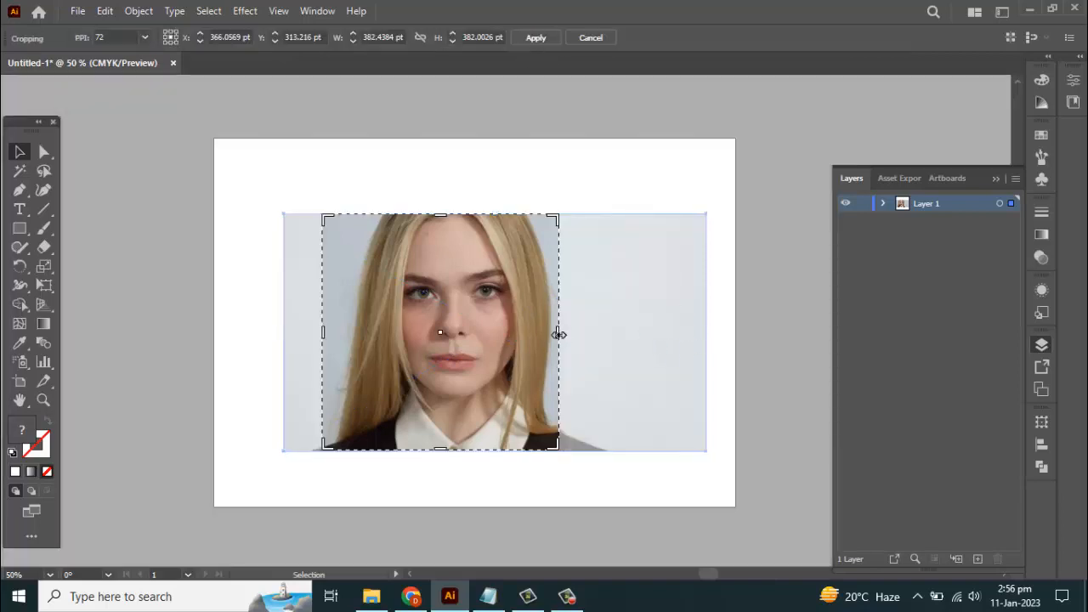
drag(586, 338, 595, 338)
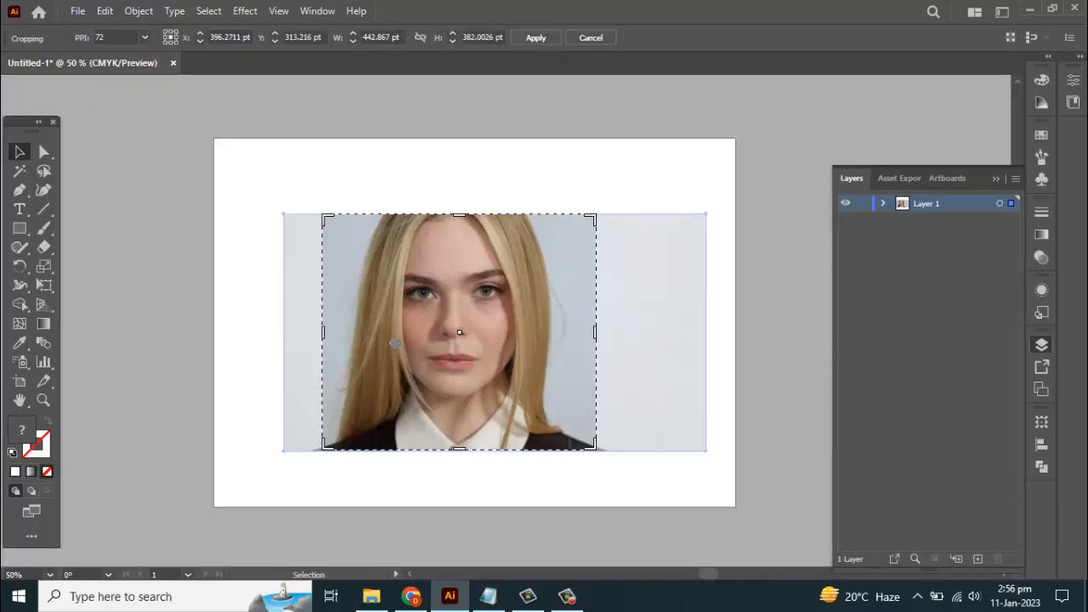
drag(323, 335, 316, 334)
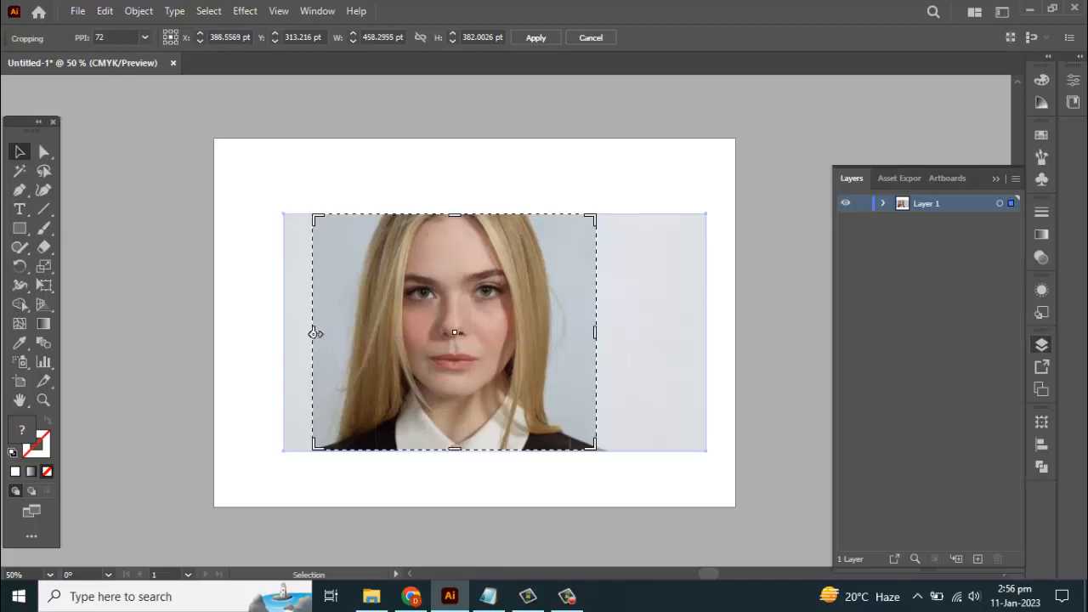
key(Return)
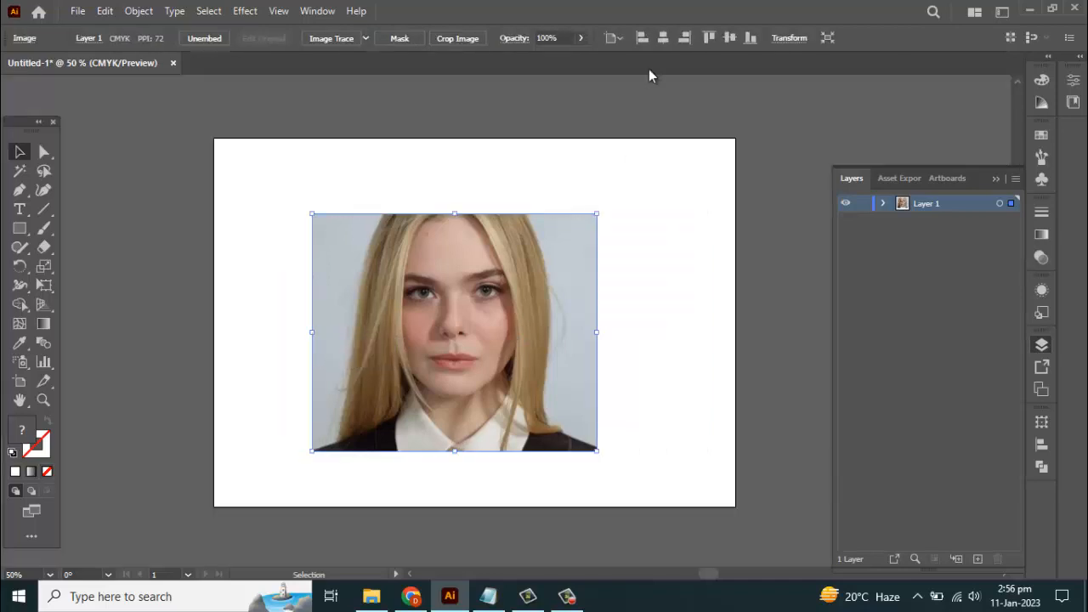
Step: Center the cropped photo horizontally and vertically on the artboard and scale it up to fill more of it
click(662, 39)
click(729, 38)
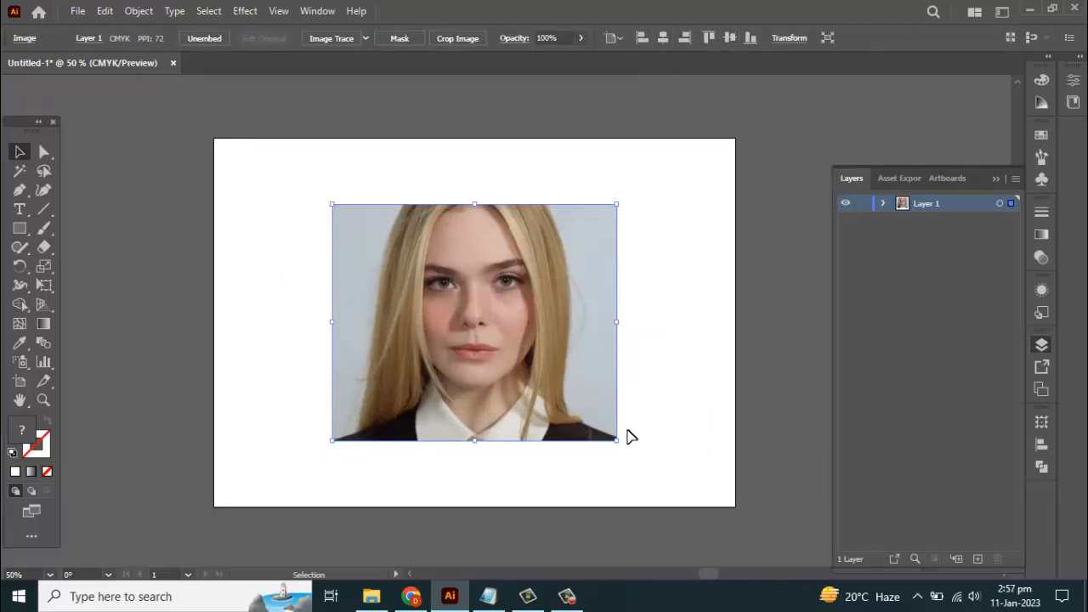
drag(617, 440, 645, 464)
drag(529, 221, 511, 211)
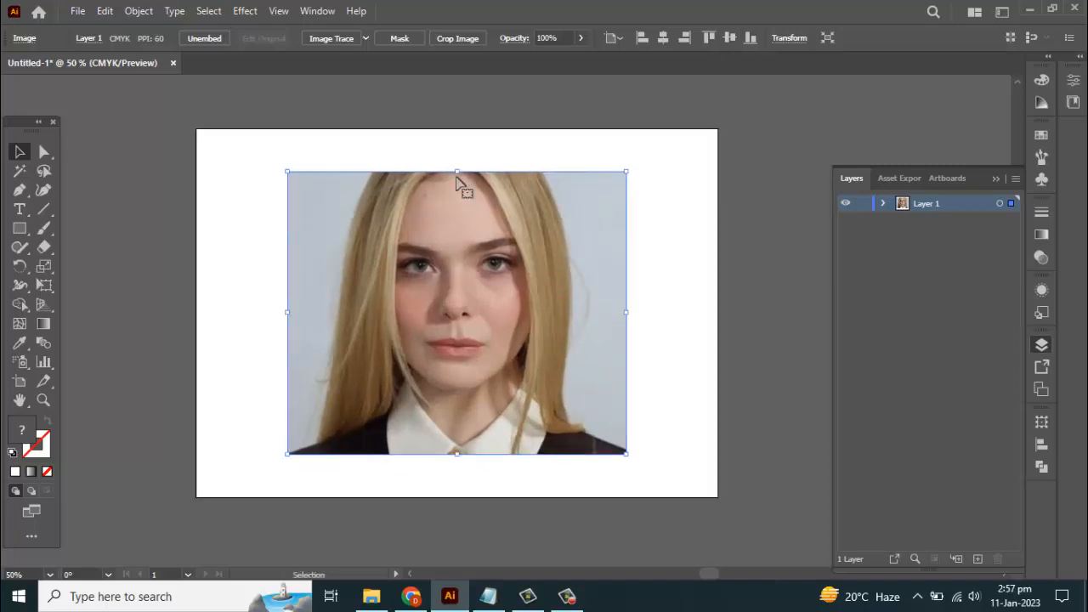
Step: Trace the photo using Image Trace with the High Fidelity Photo preset and keep the tracing settings fully in view
click(316, 11)
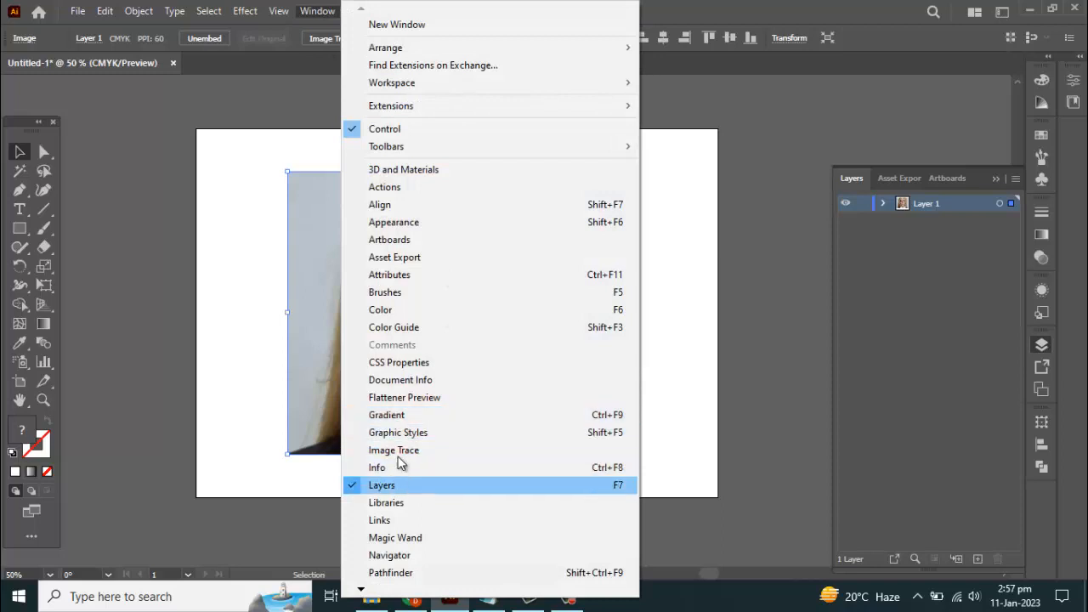
click(398, 452)
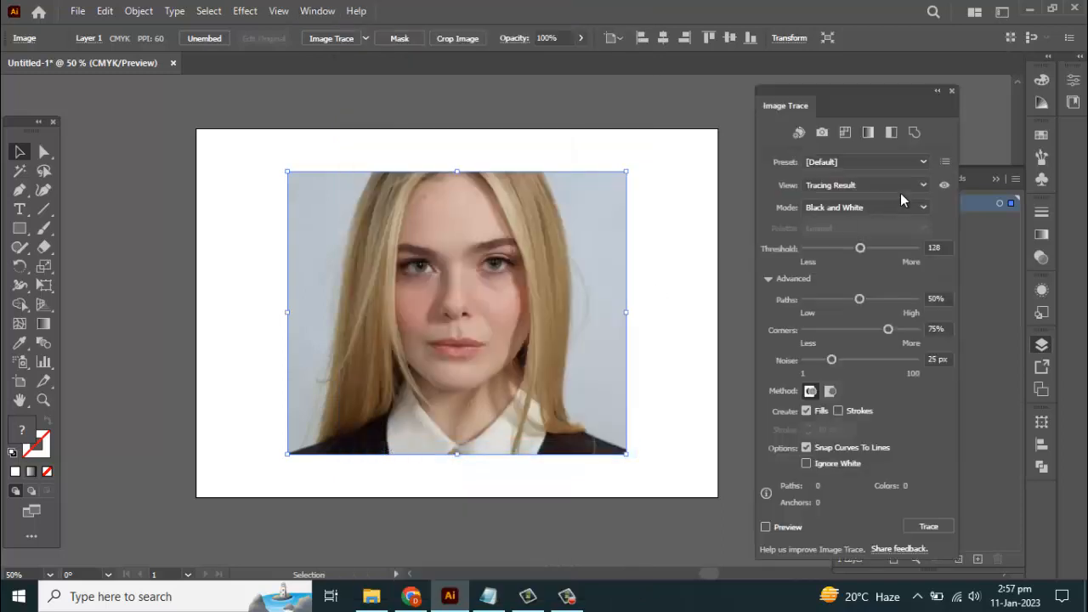
drag(848, 96, 777, 99)
click(787, 165)
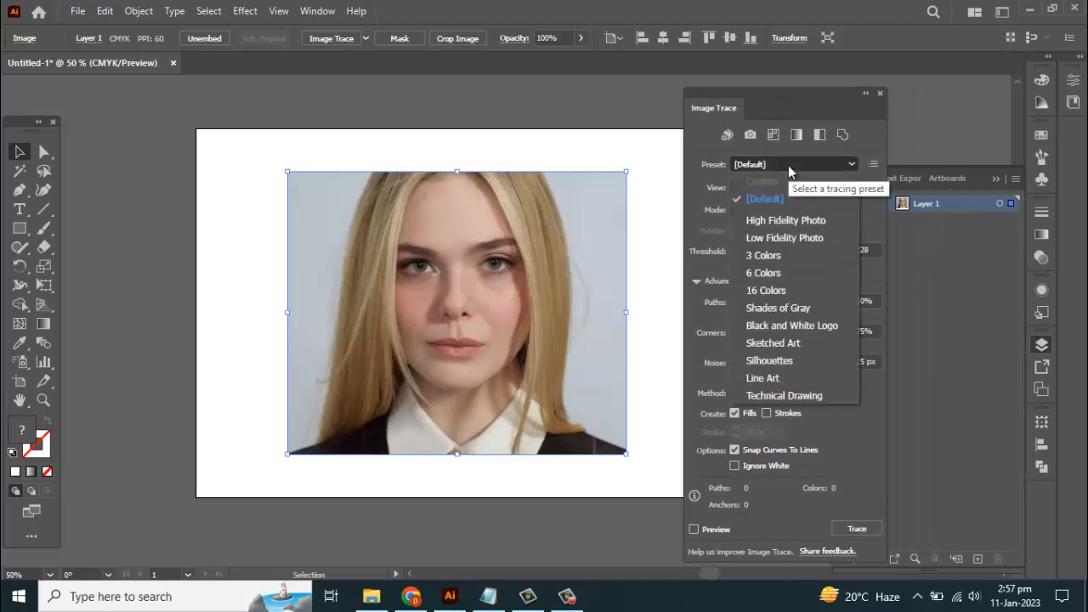
click(801, 219)
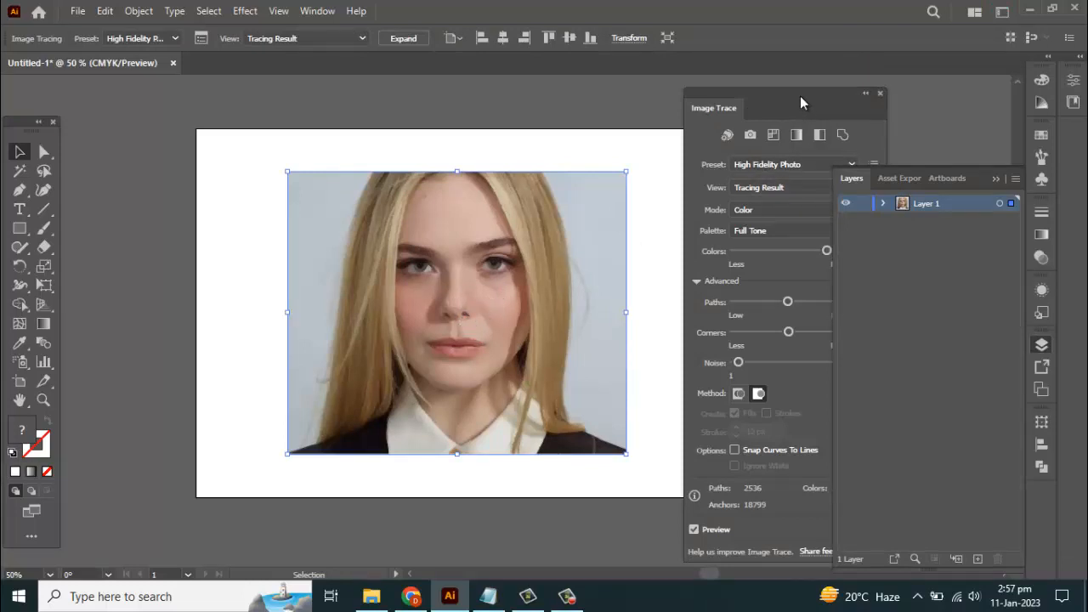
mouse_move(799, 96)
mouse_down()
mouse_move(736, 107)
mouse_move(833, 101)
mouse_up()
click(996, 178)
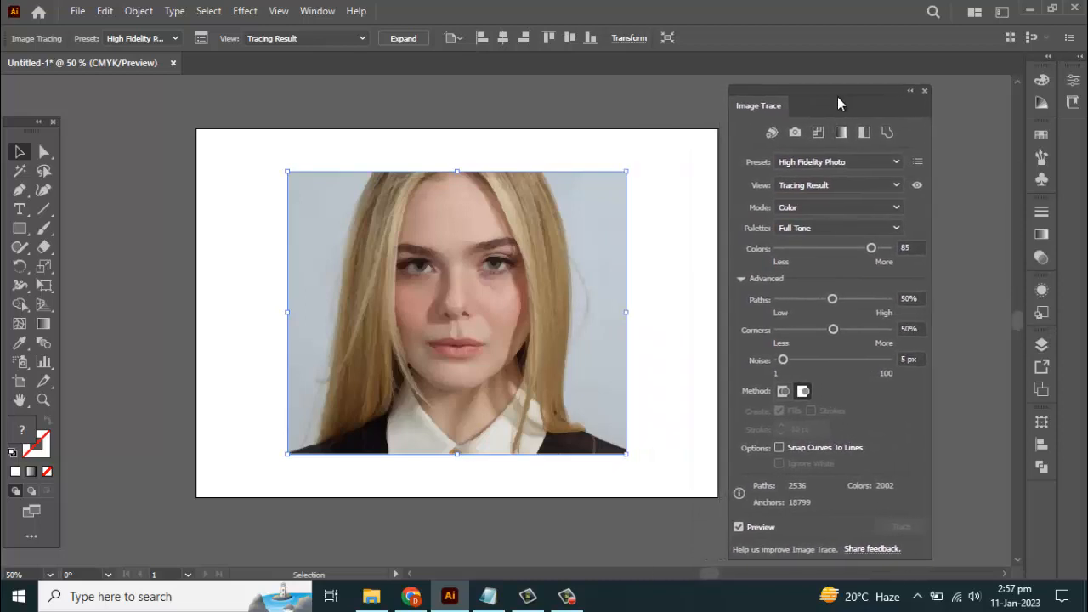
Step: Try the Low Fidelity Photo, 3 Colors, 6 Colors and 16 Colors tracing presets on the portrait
click(848, 161)
click(840, 238)
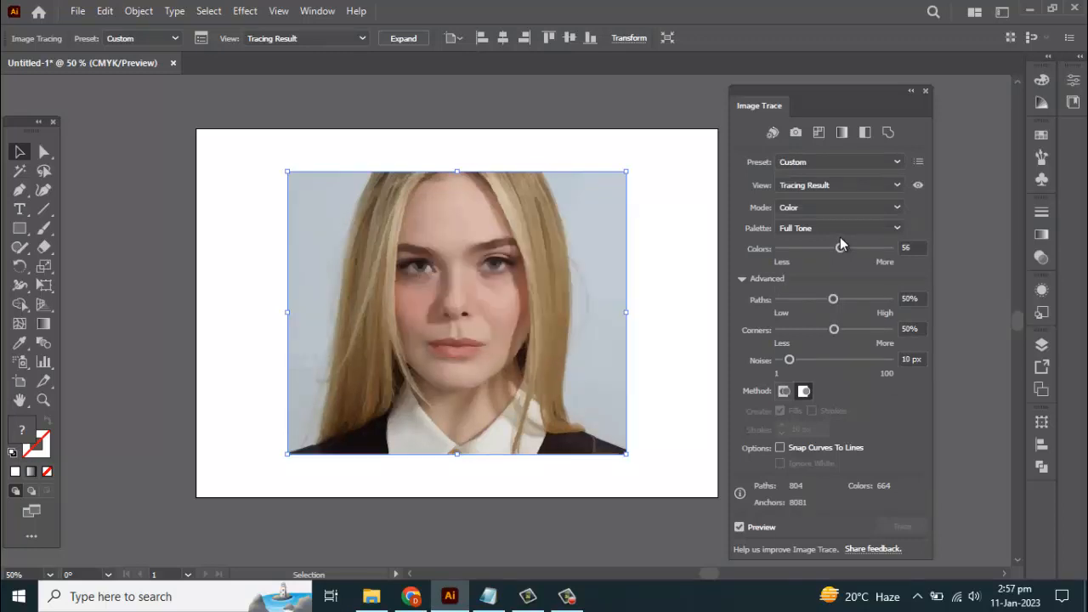
click(879, 160)
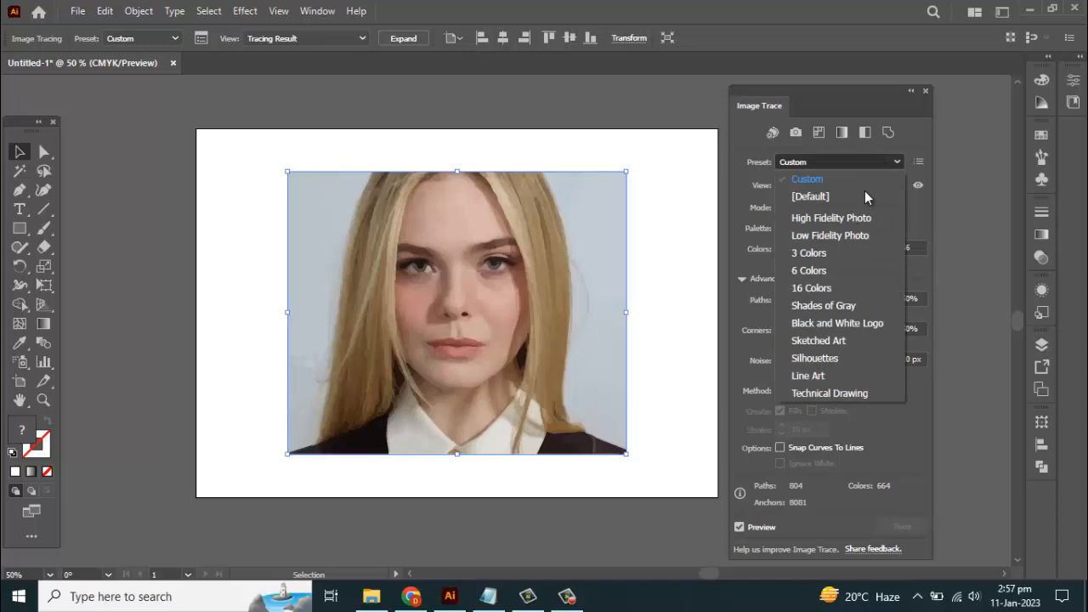
click(853, 252)
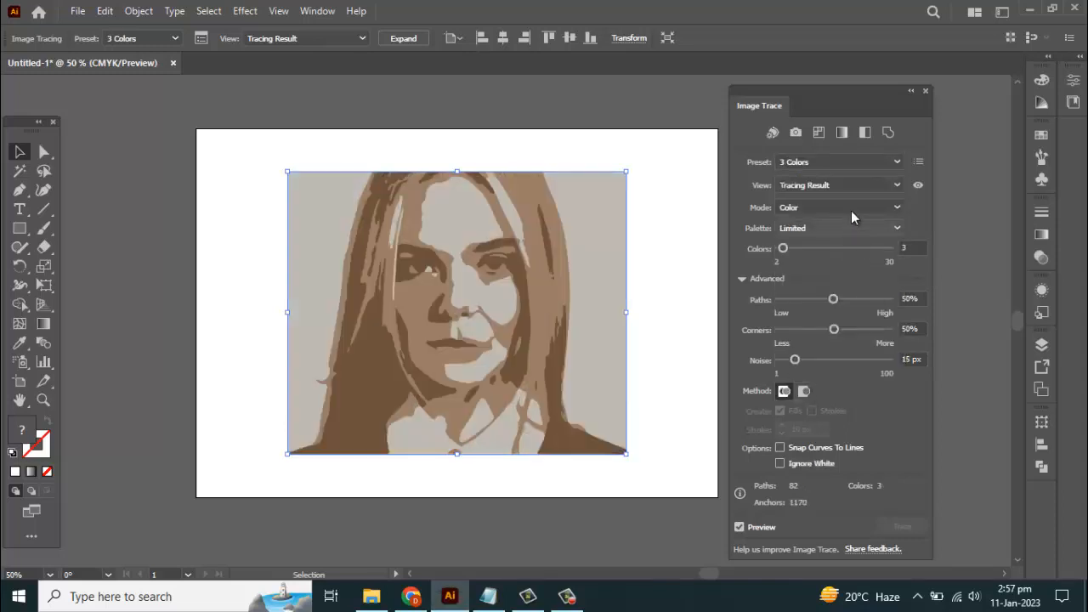
click(864, 161)
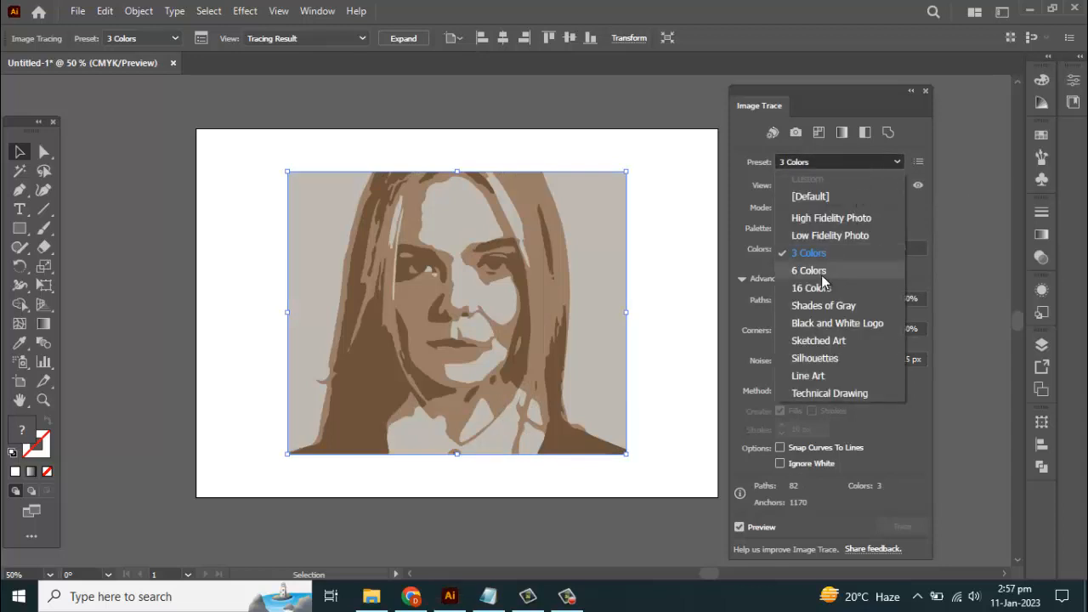
click(821, 271)
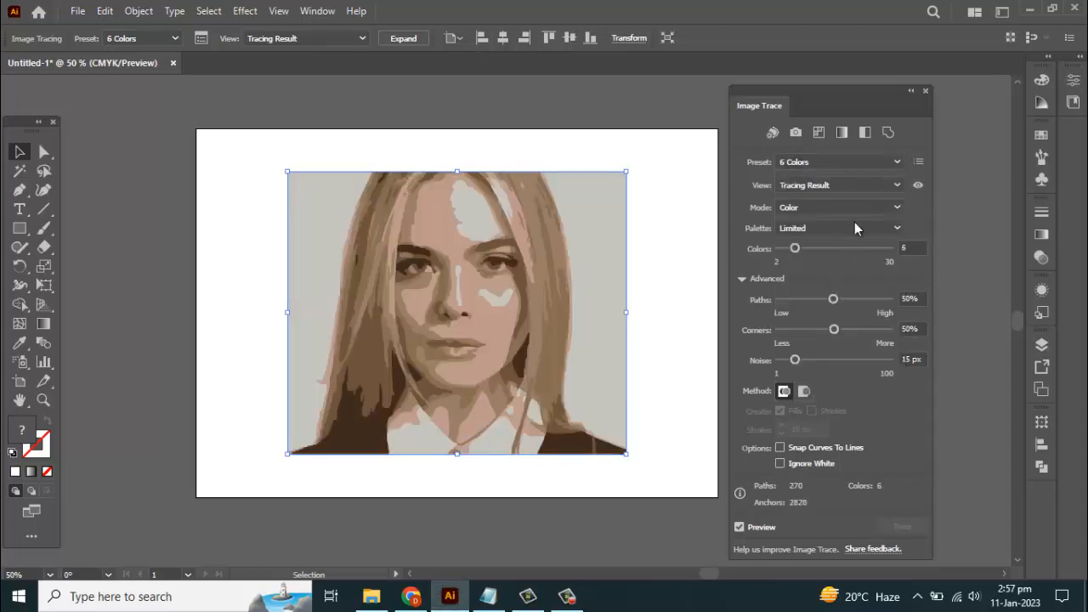
click(865, 162)
click(832, 286)
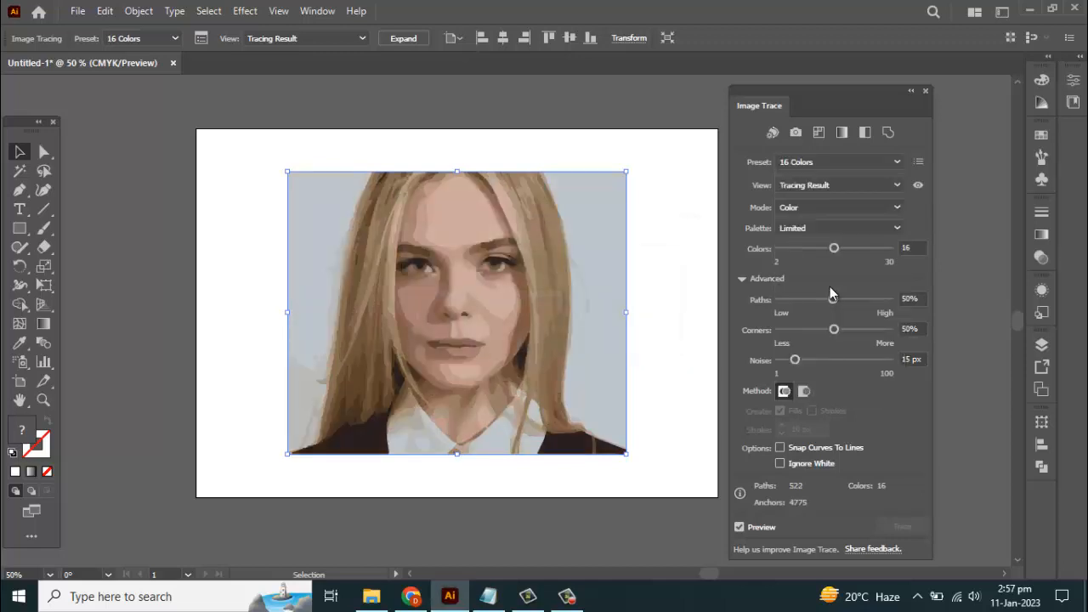
Step: Try the Shades of Gray, Sketched Art, Black and White Logo and Silhouettes tracing presets on the portrait
click(867, 162)
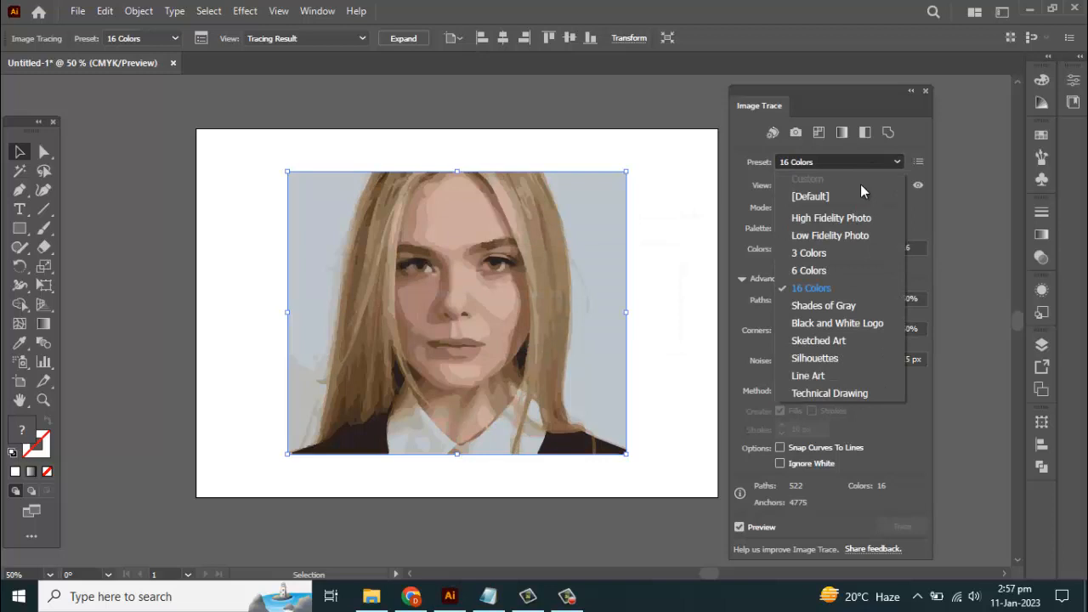
click(849, 303)
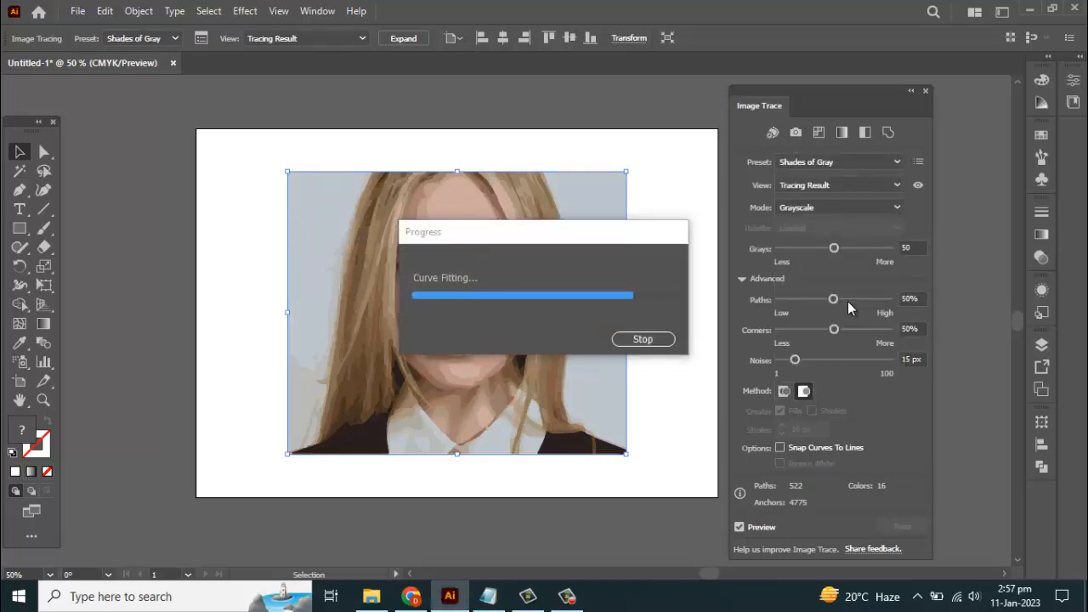
click(864, 164)
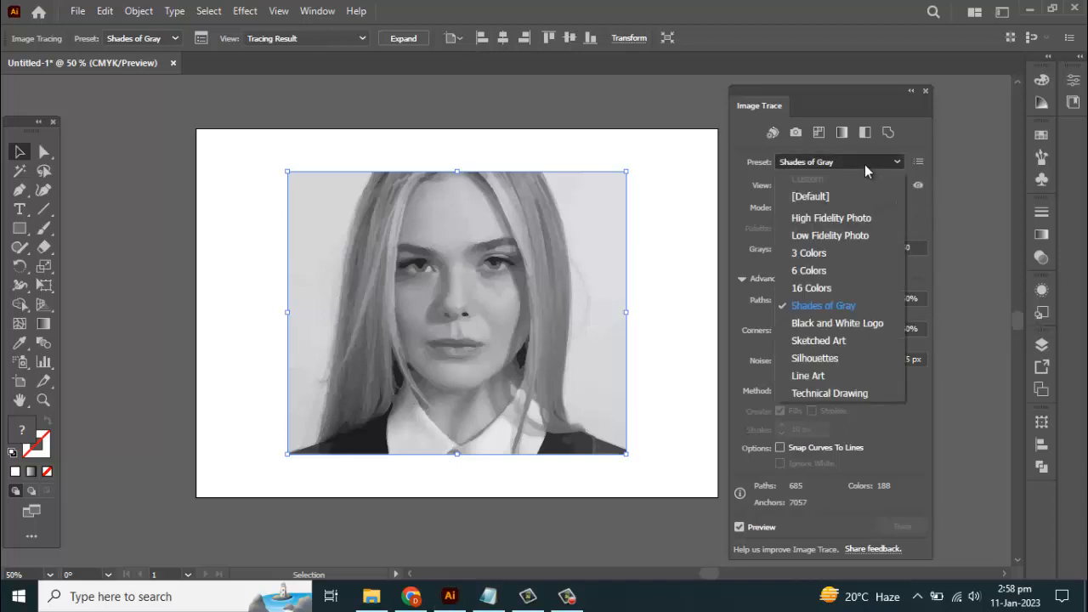
click(842, 338)
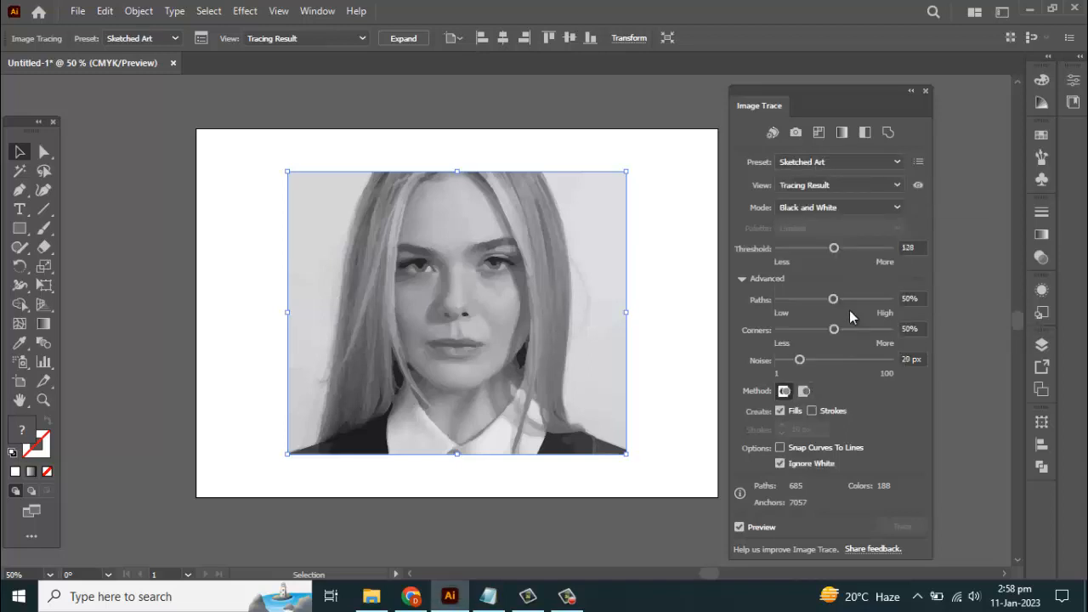
click(866, 162)
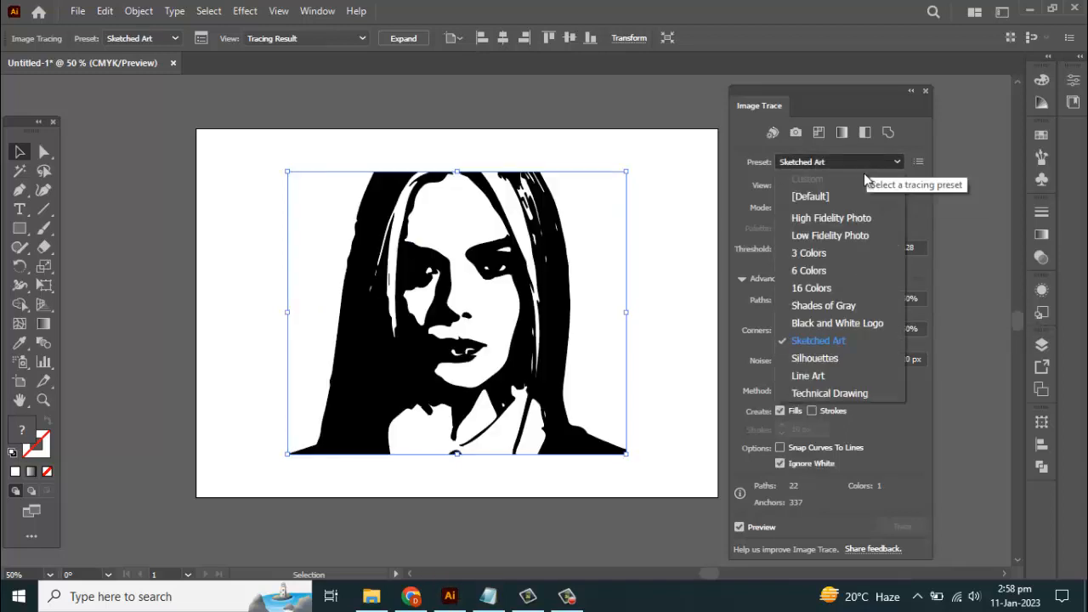
click(836, 323)
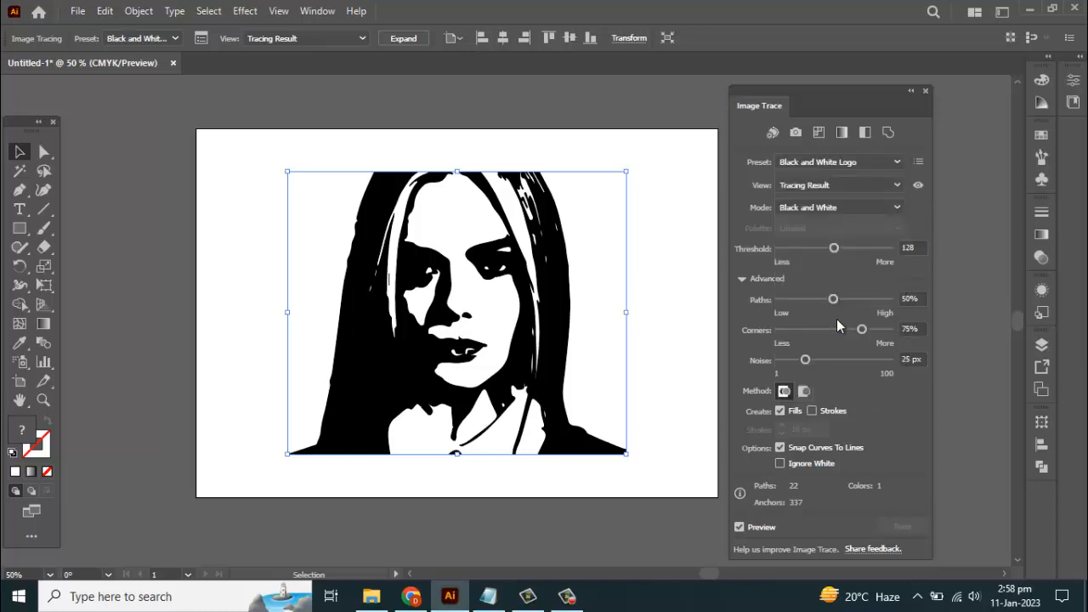
click(868, 162)
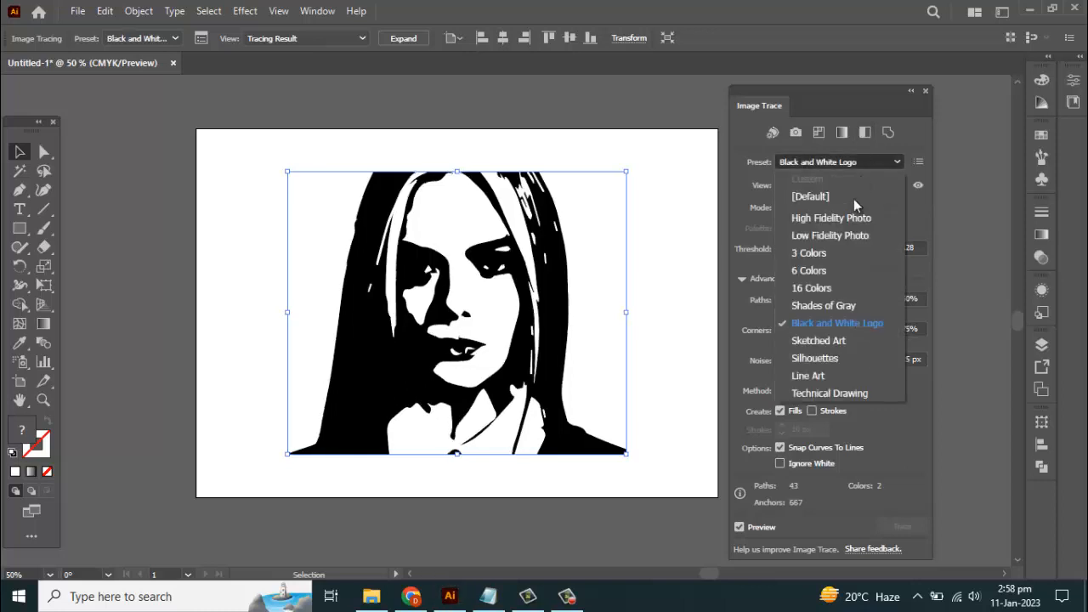
click(829, 363)
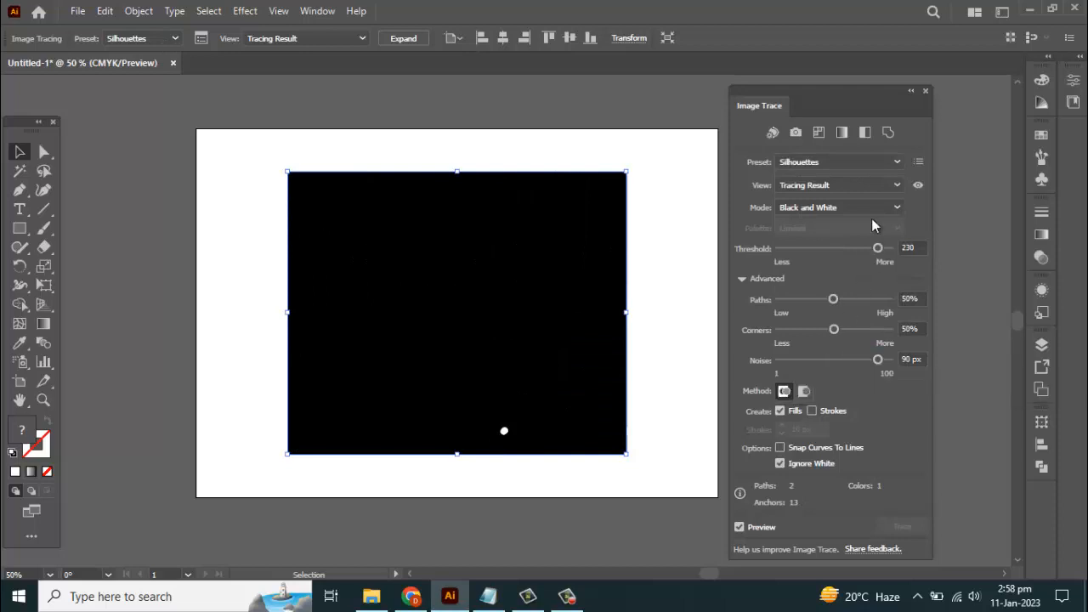
Step: Try the Line Art and Technical Drawing tracing presets on the portrait
click(875, 161)
click(829, 376)
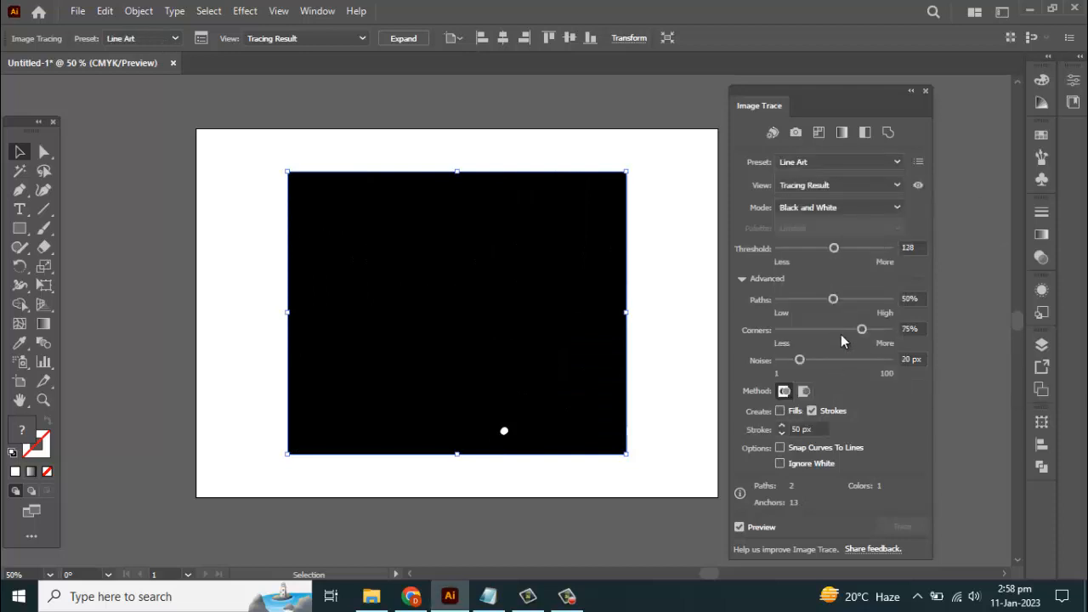
click(889, 159)
click(890, 157)
click(890, 157)
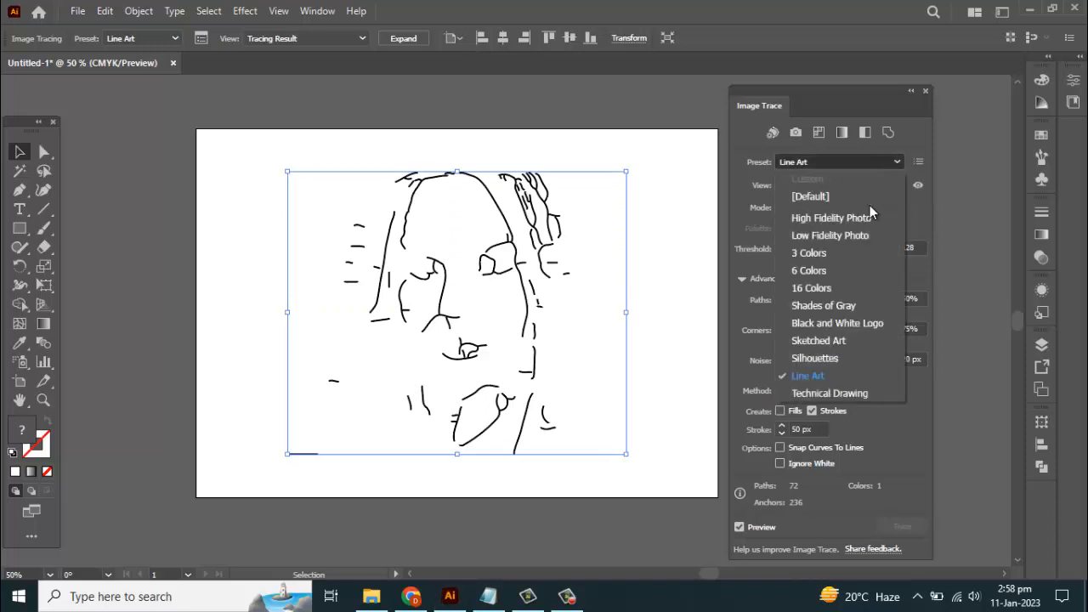
click(829, 392)
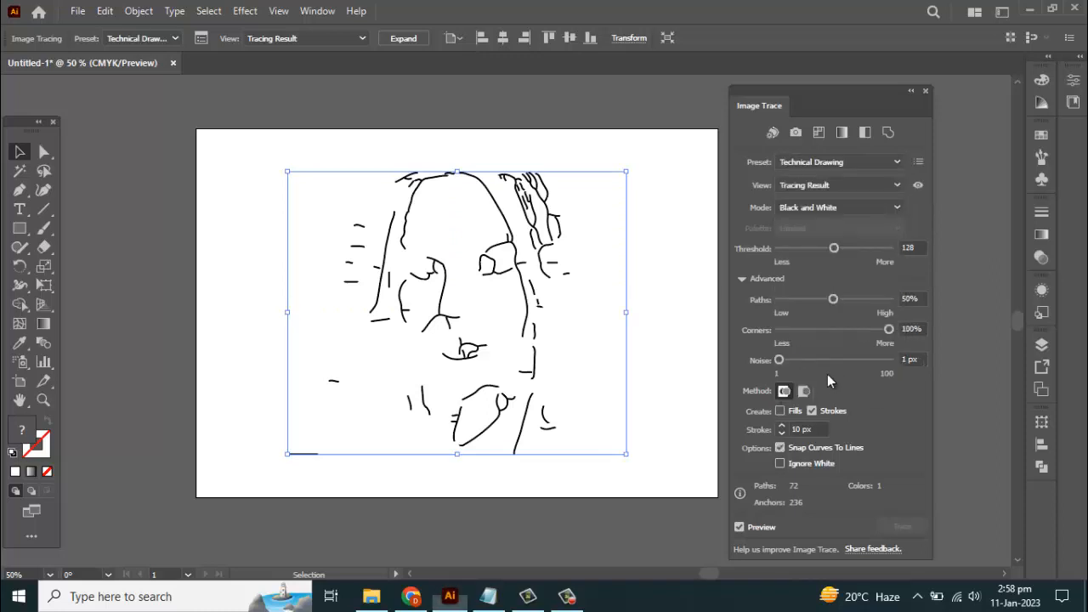
Step: Apply the Black and White Logo tracing preset and set threshold 122, paths 28%, corners 49% and noise 19 px
click(887, 159)
click(838, 319)
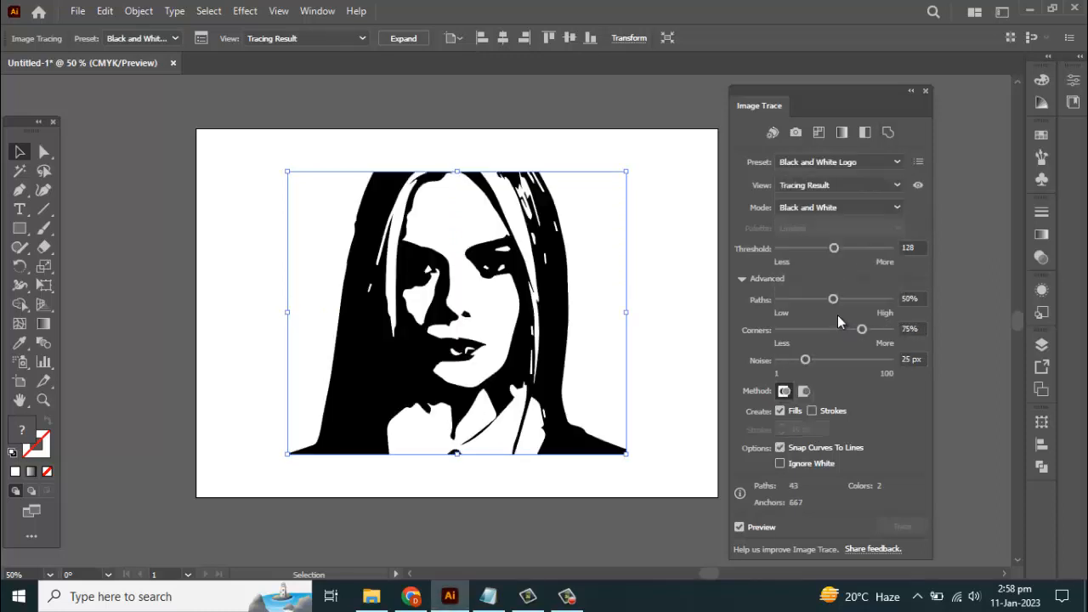
mouse_move(834, 243)
mouse_down()
mouse_move(843, 244)
mouse_move(821, 244)
mouse_move(832, 249)
mouse_up()
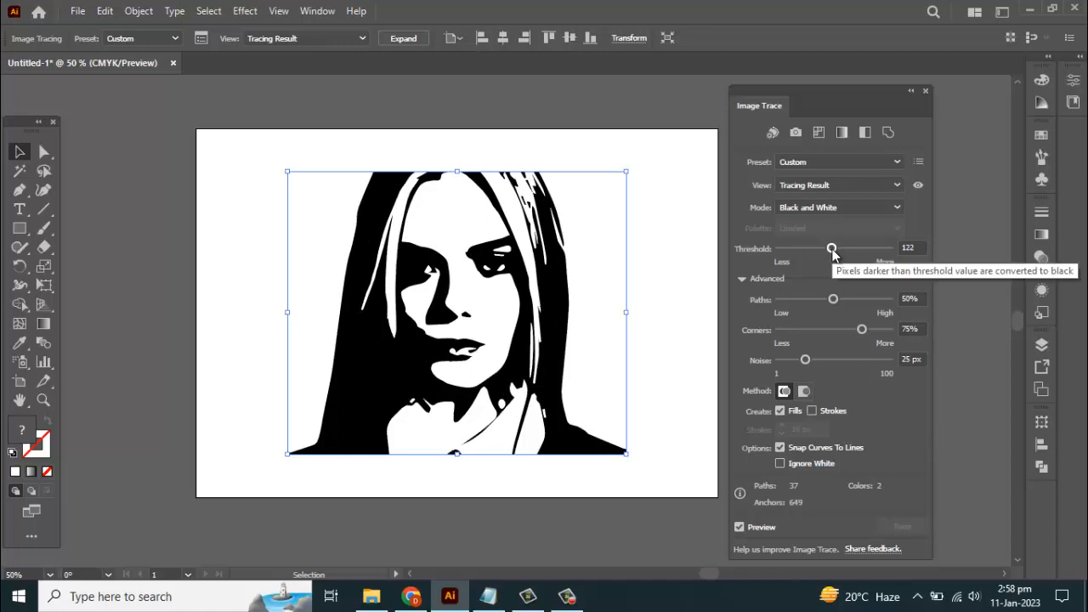
drag(833, 300, 811, 301)
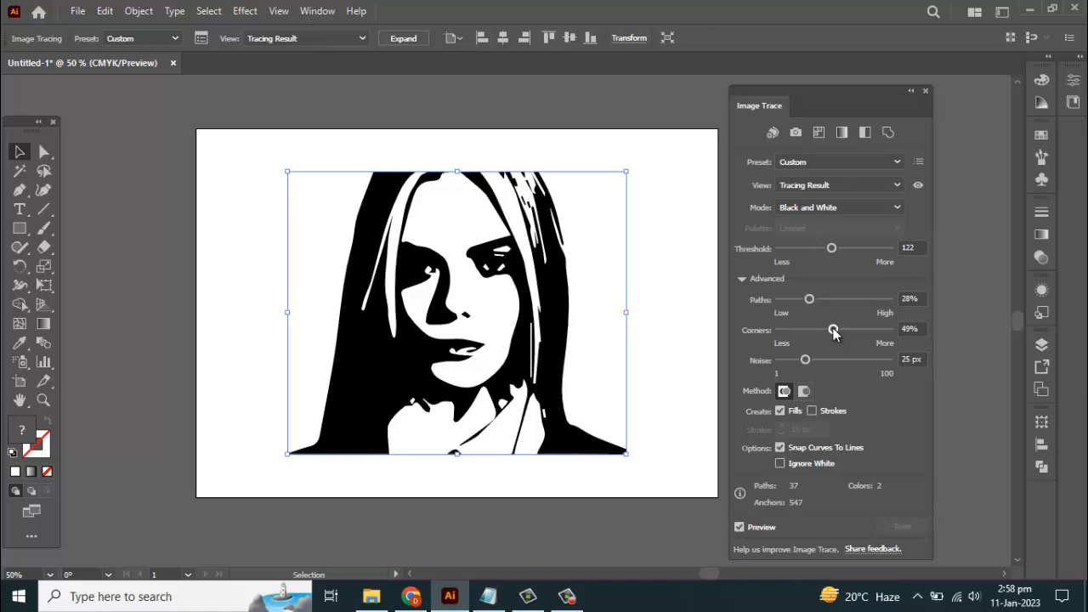
drag(804, 365, 799, 364)
Step: Examine the tracing as Outlines with Source Image and return the view to Tracing Result
click(823, 183)
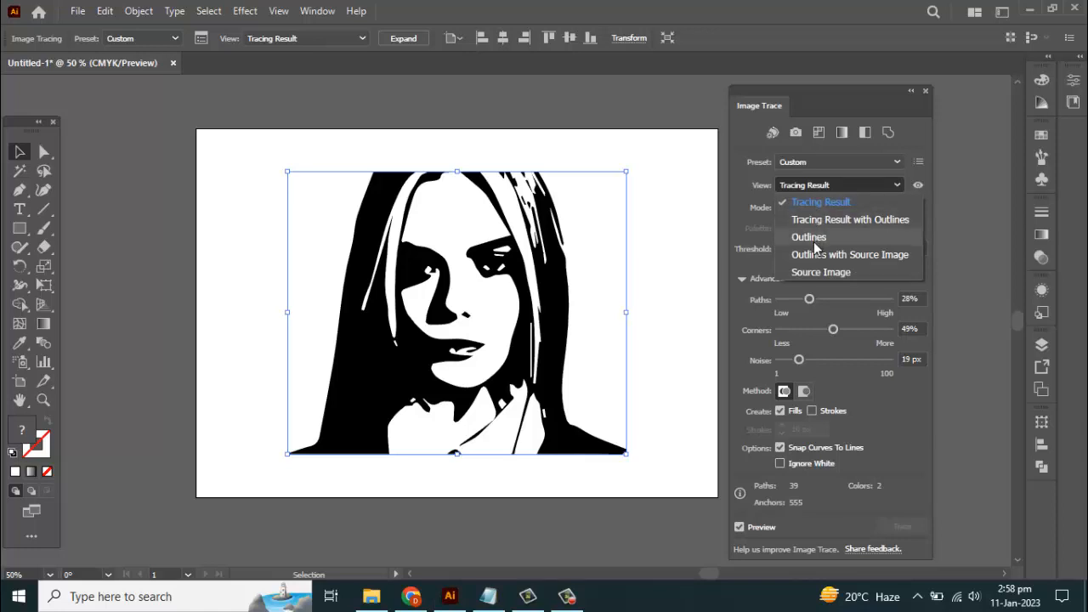
click(866, 255)
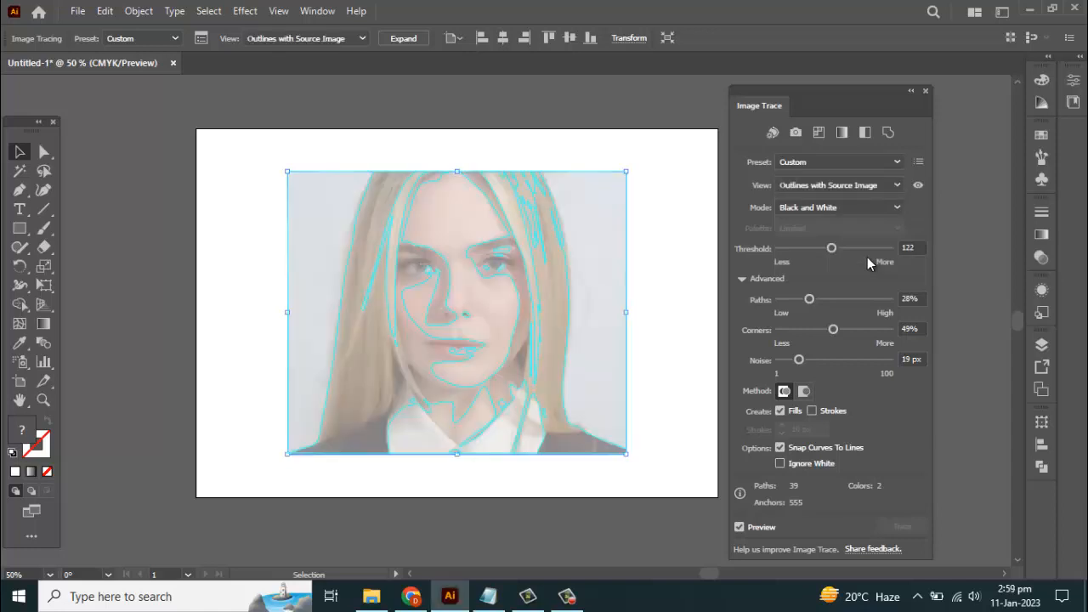
click(865, 186)
click(857, 200)
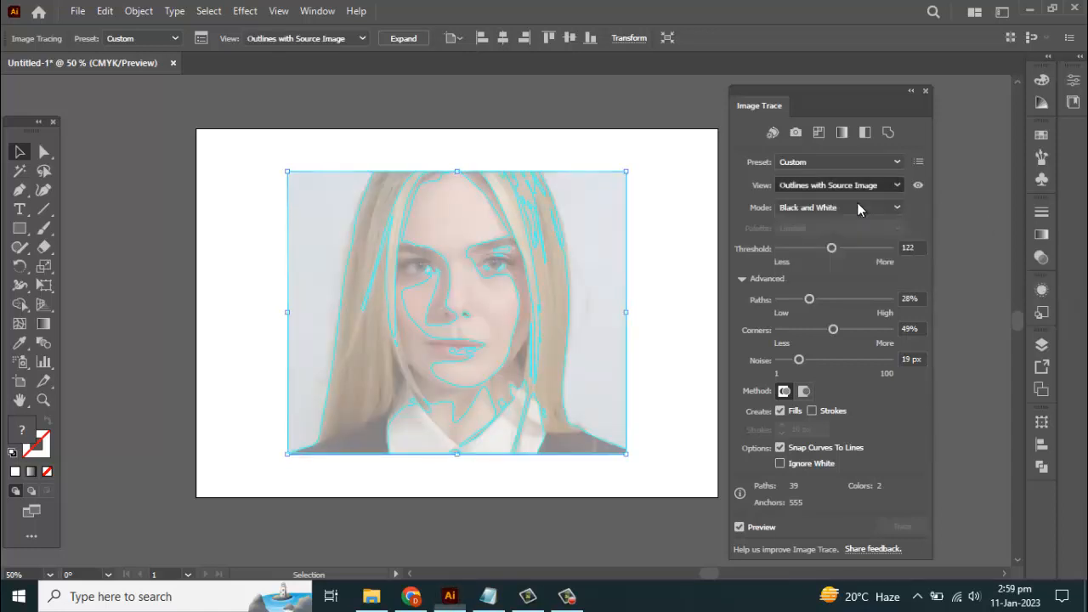
Step: Try the Color and Grayscale tracing modes on the portrait, and return the mode to Black and White
click(858, 209)
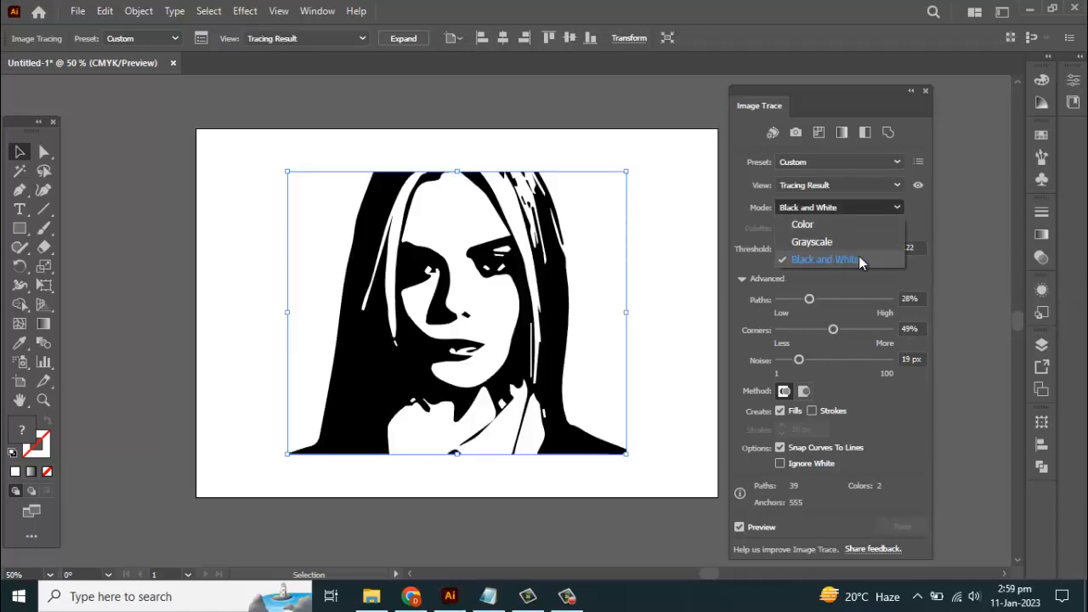
click(844, 257)
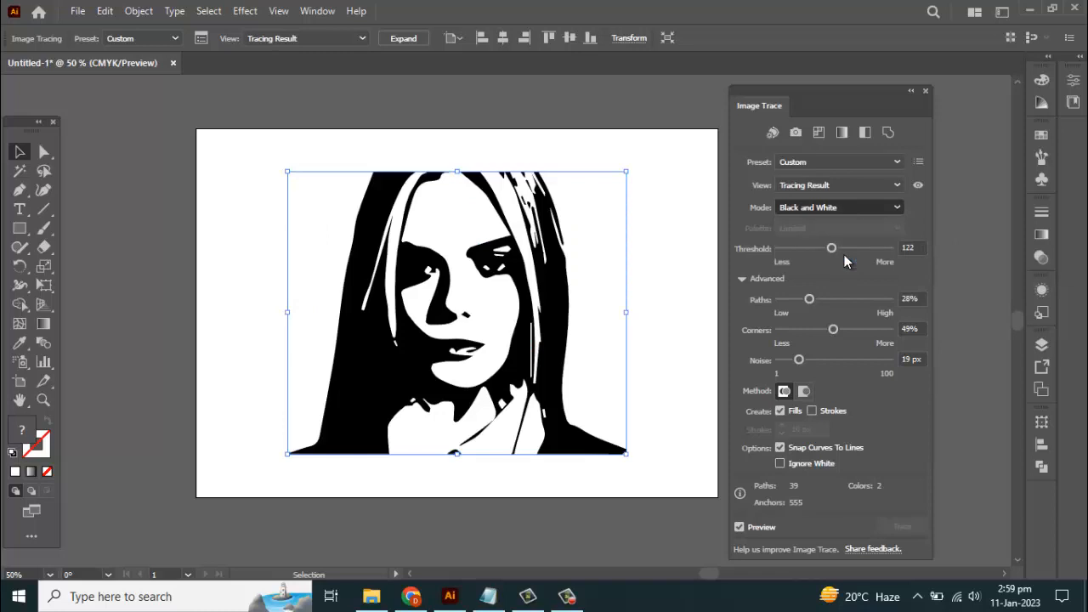
click(844, 205)
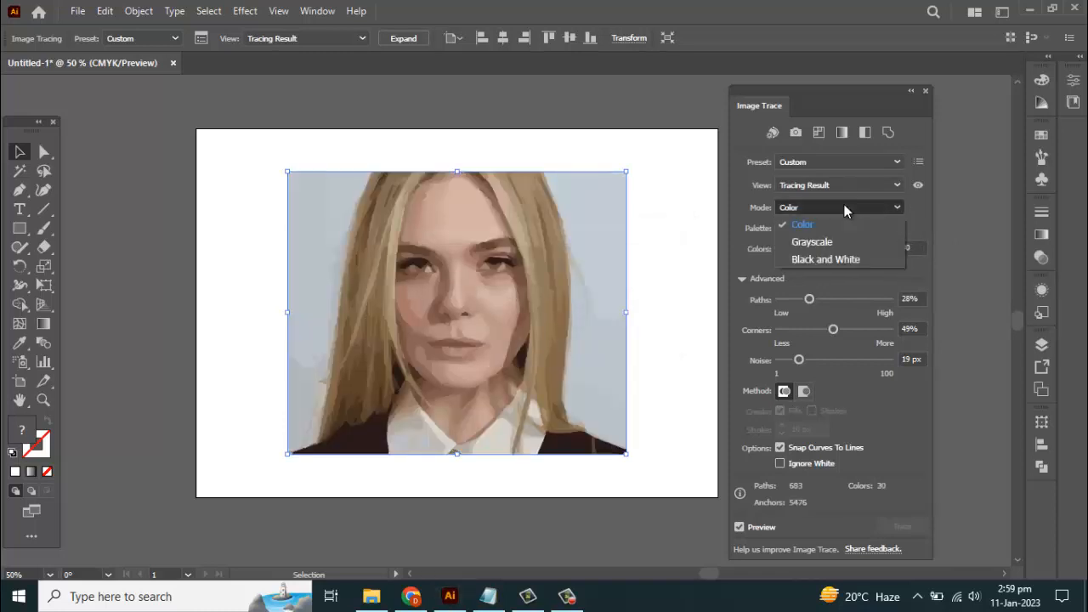
click(844, 206)
click(844, 206)
click(831, 240)
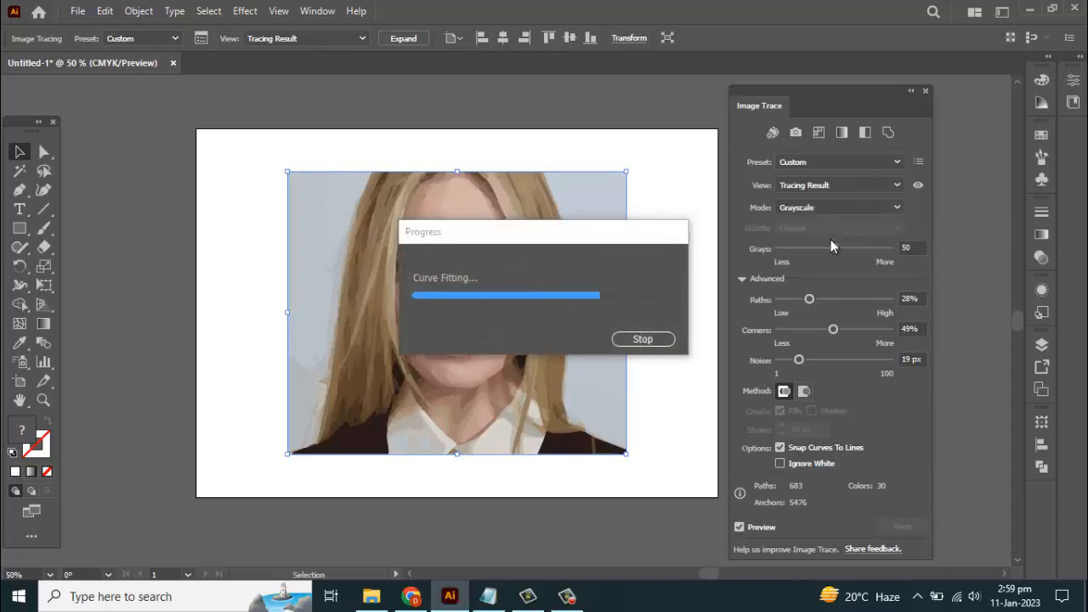
click(839, 207)
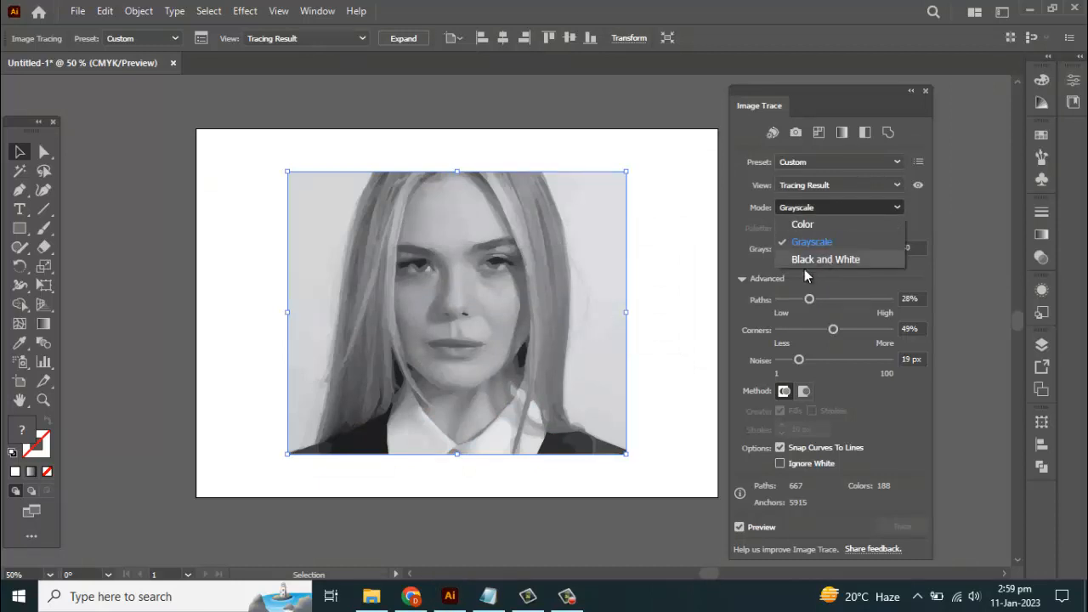
click(818, 257)
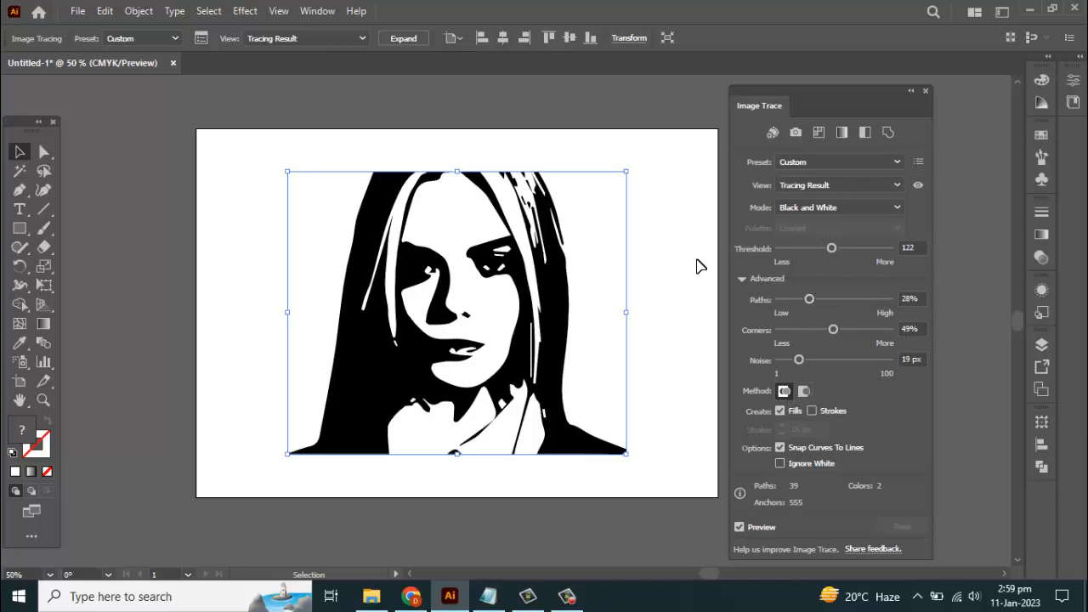
Step: Center the traced portrait horizontally and vertically on the artboard
key(Return)
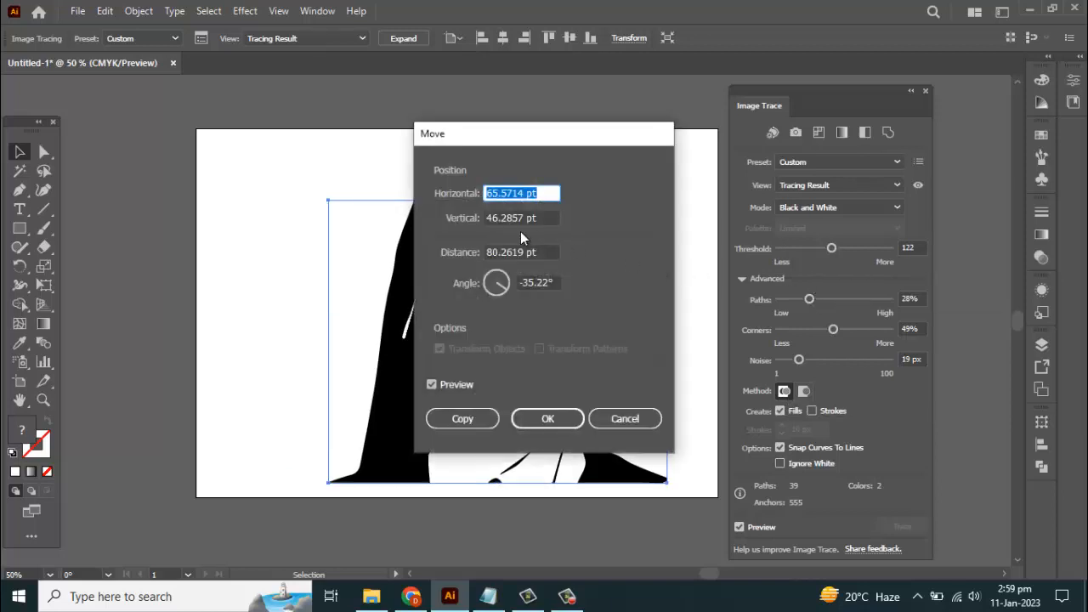
click(547, 418)
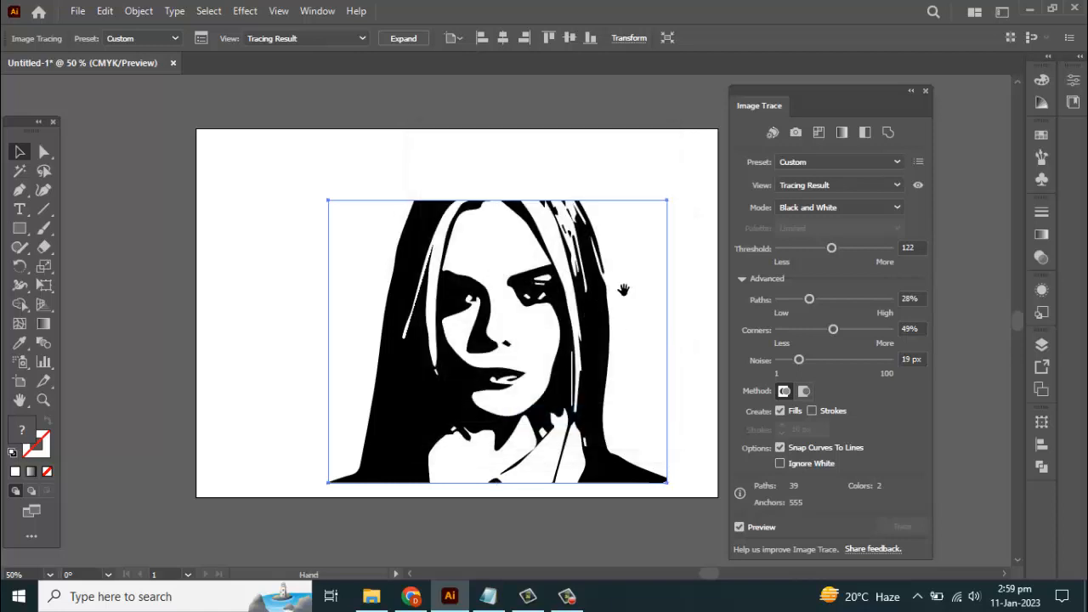
drag(623, 290, 577, 285)
click(502, 39)
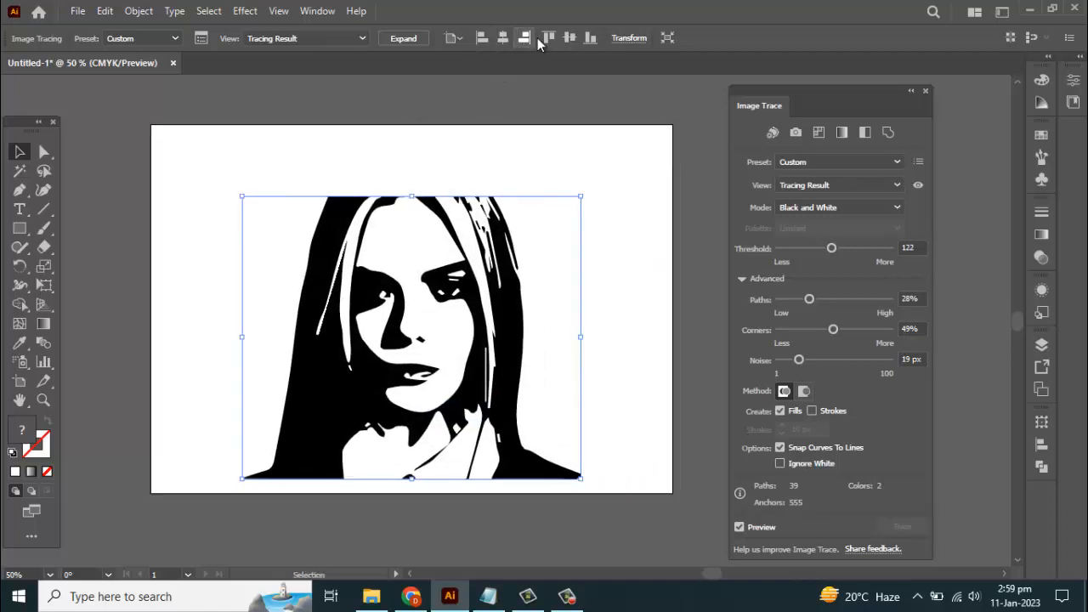
click(567, 38)
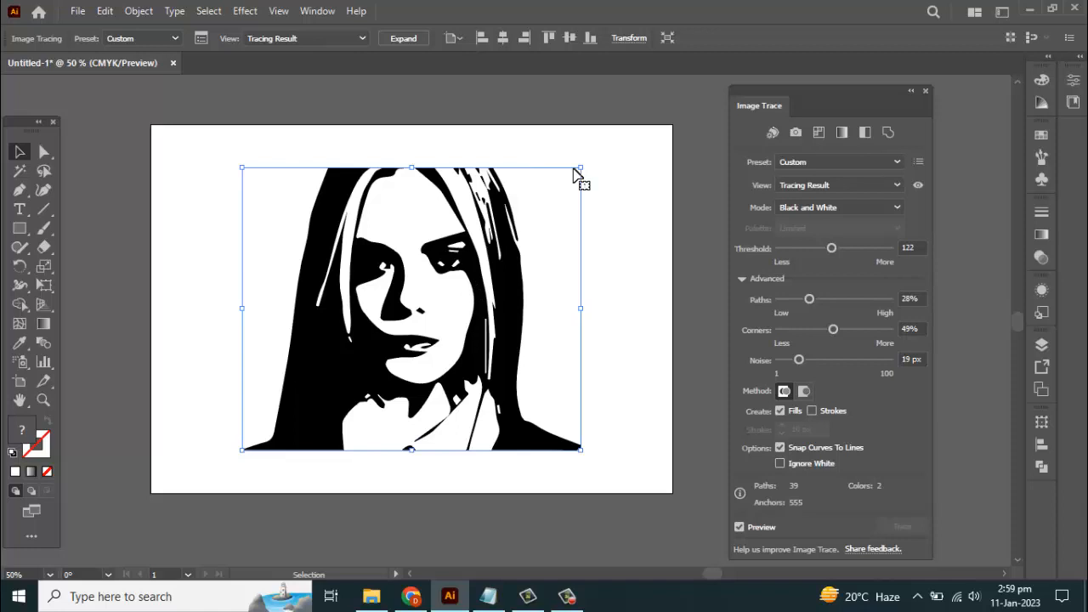
Step: Replace the Image Trace panel with the Layers panel and move the tracing slightly to the right
click(618, 200)
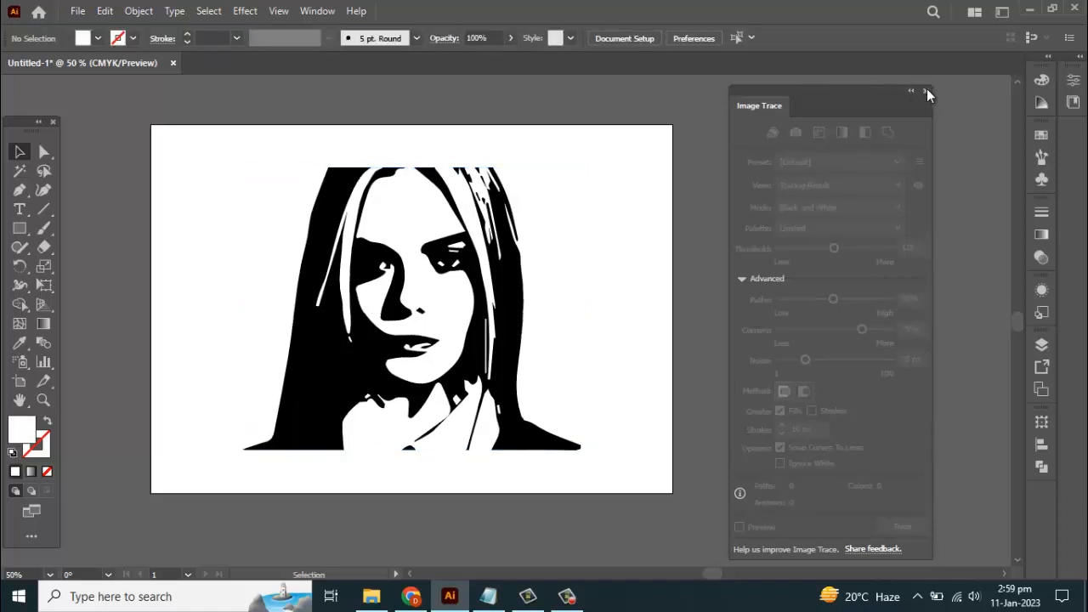
click(926, 91)
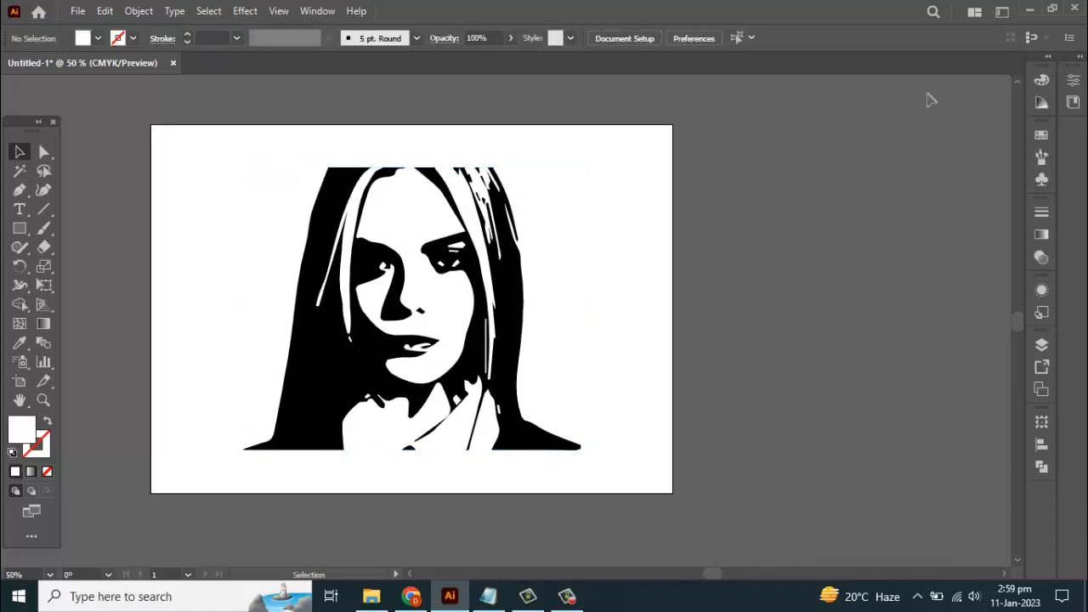
click(1042, 344)
drag(423, 221, 441, 223)
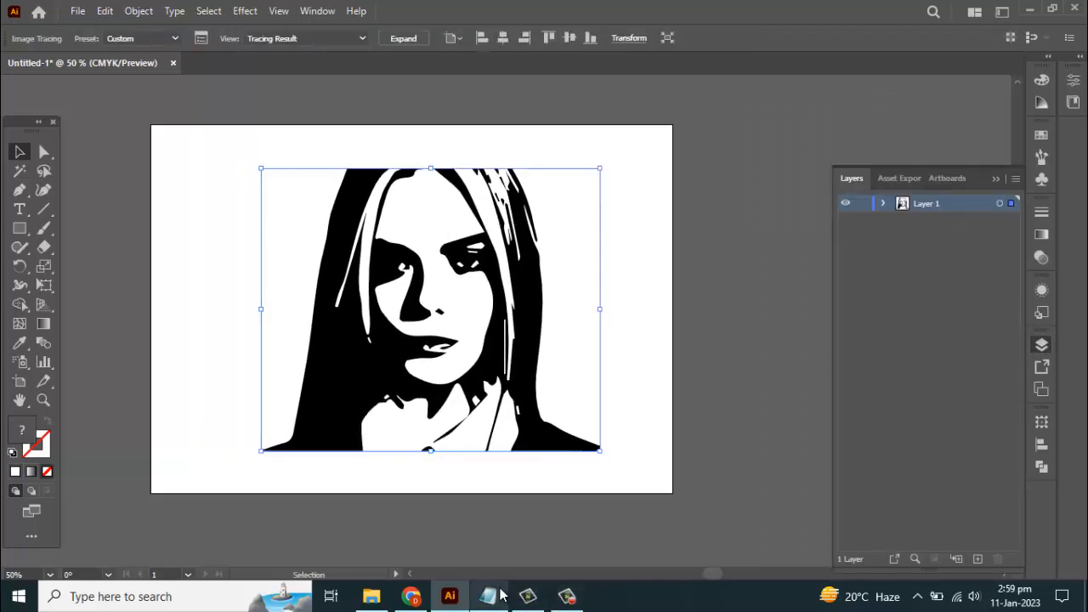
Step: Place the original portrait photo from the desktop into the document and embed it
key(Tab)
click(1028, 10)
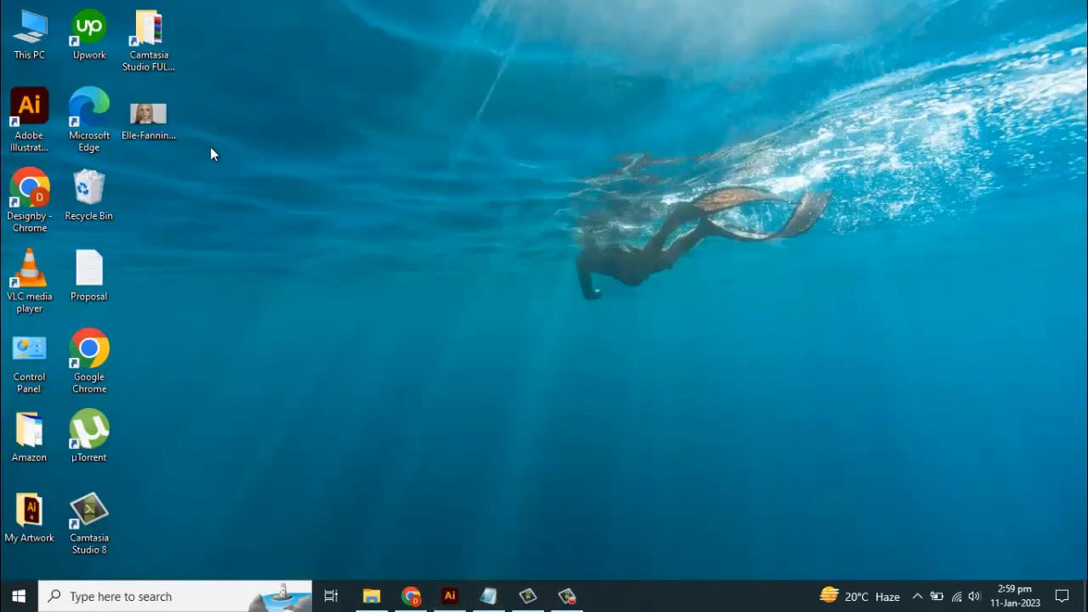
drag(146, 114, 285, 333)
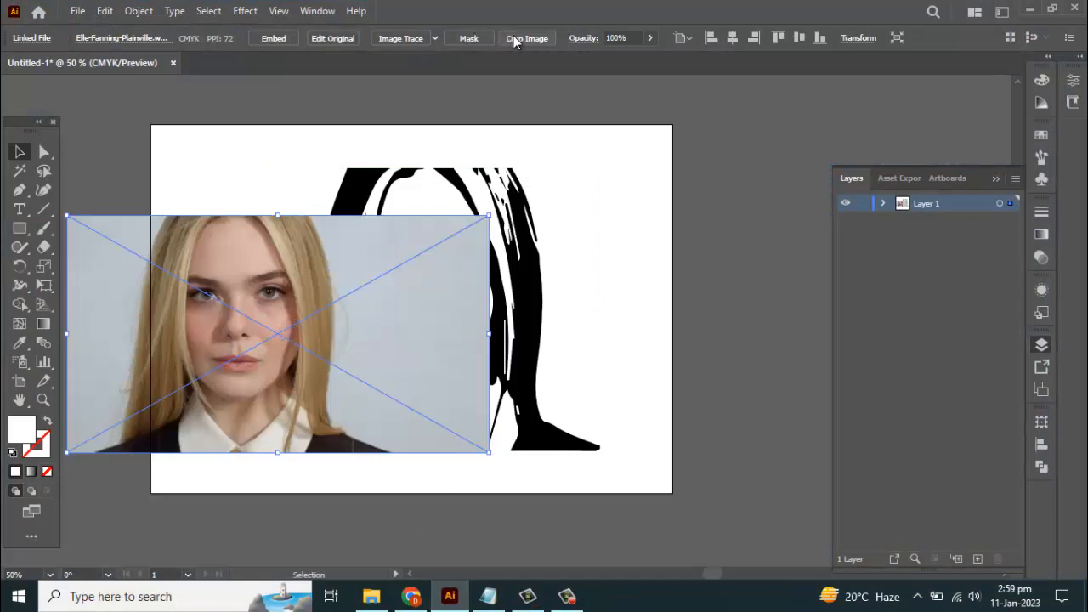
click(274, 38)
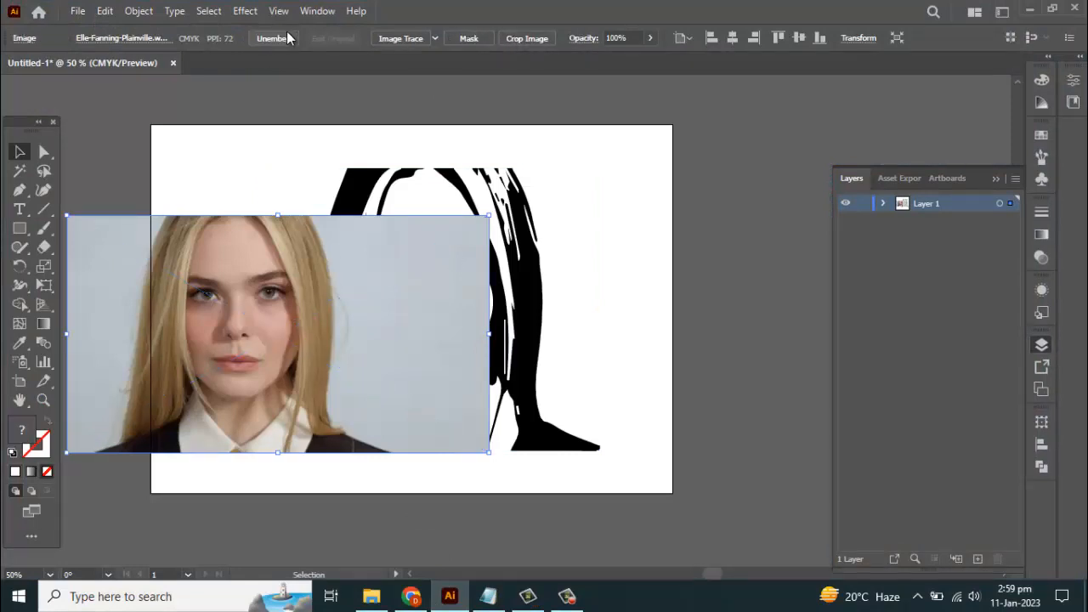
Step: Crop the placed photo around the head and shoulders to about 420 by 382 pt
click(534, 40)
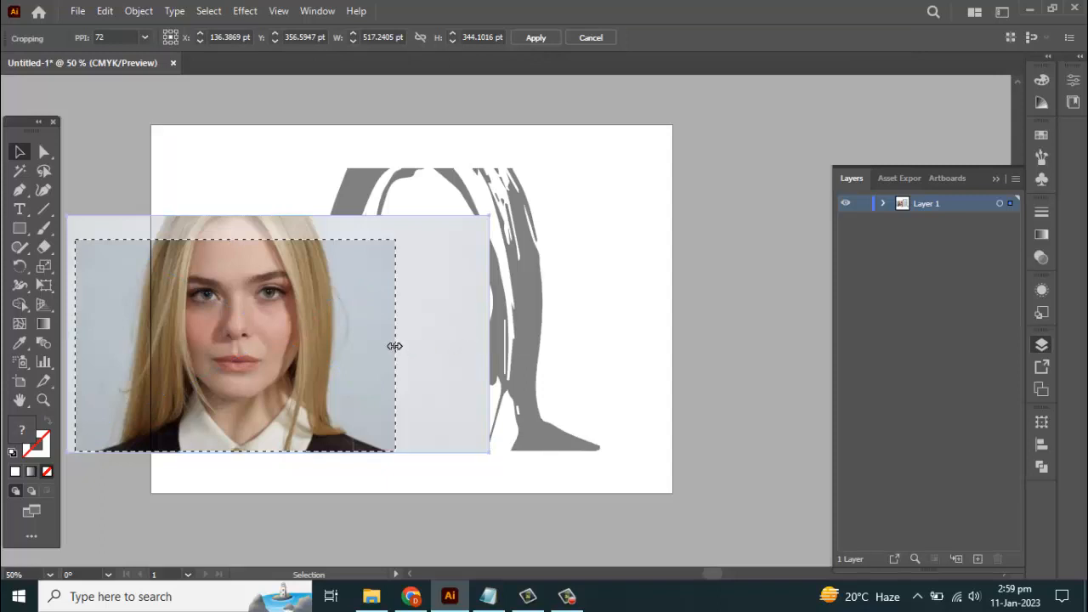
drag(393, 345, 354, 347)
drag(214, 244, 217, 215)
drag(99, 336, 102, 334)
key(Return)
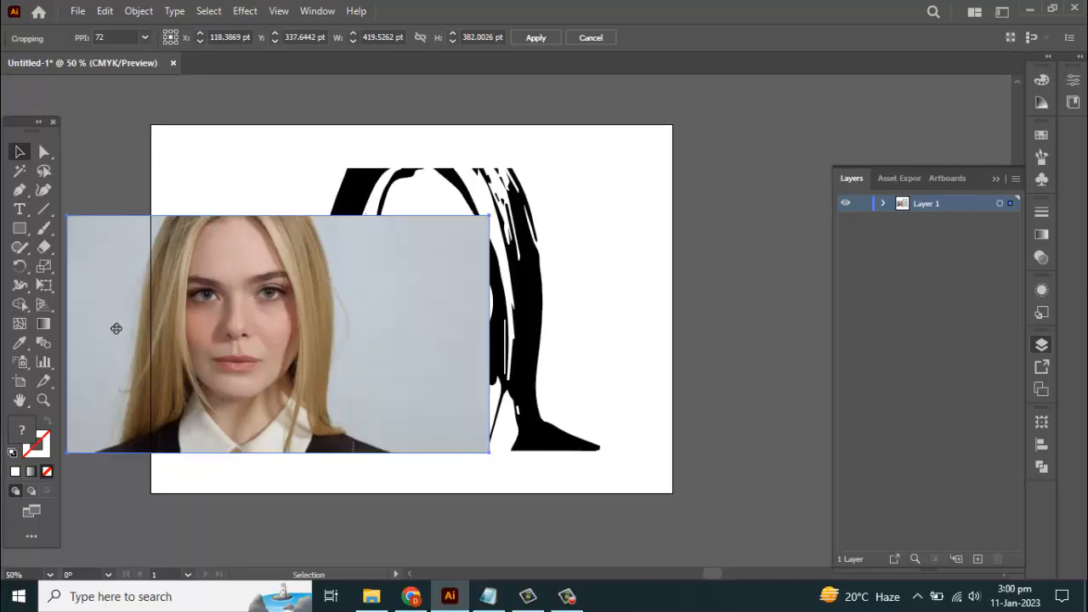
Step: Scale the black-and-white tracing down proportionally and move it to the right half of the artboard
click(411, 339)
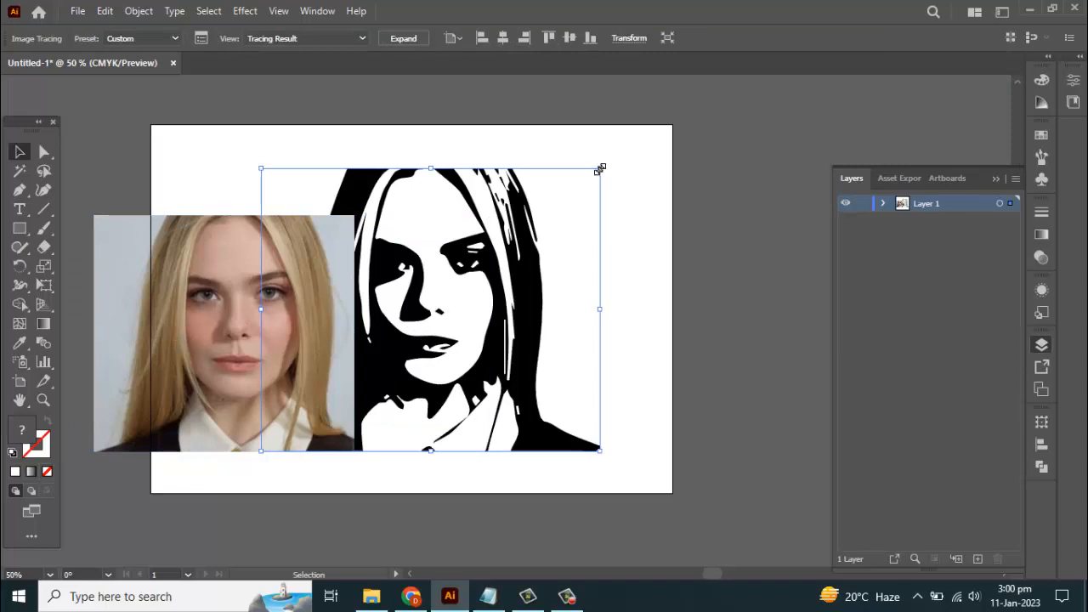
drag(599, 173, 578, 211)
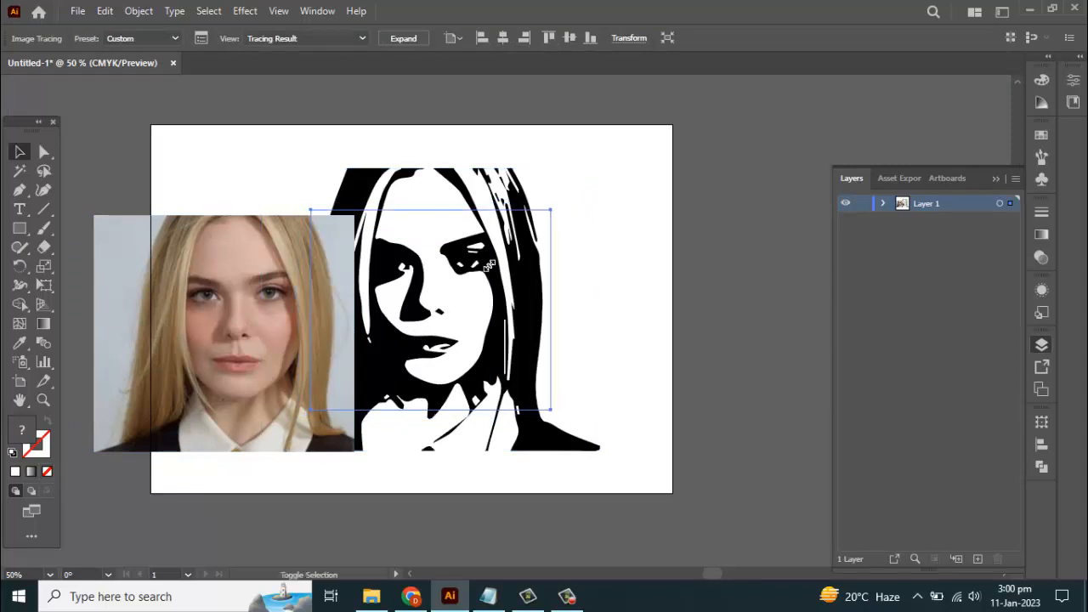
drag(490, 265, 491, 267)
drag(442, 314, 528, 335)
Step: Scale the cropped photo down to about the tracing's height and place it on the left half of the artboard
click(348, 237)
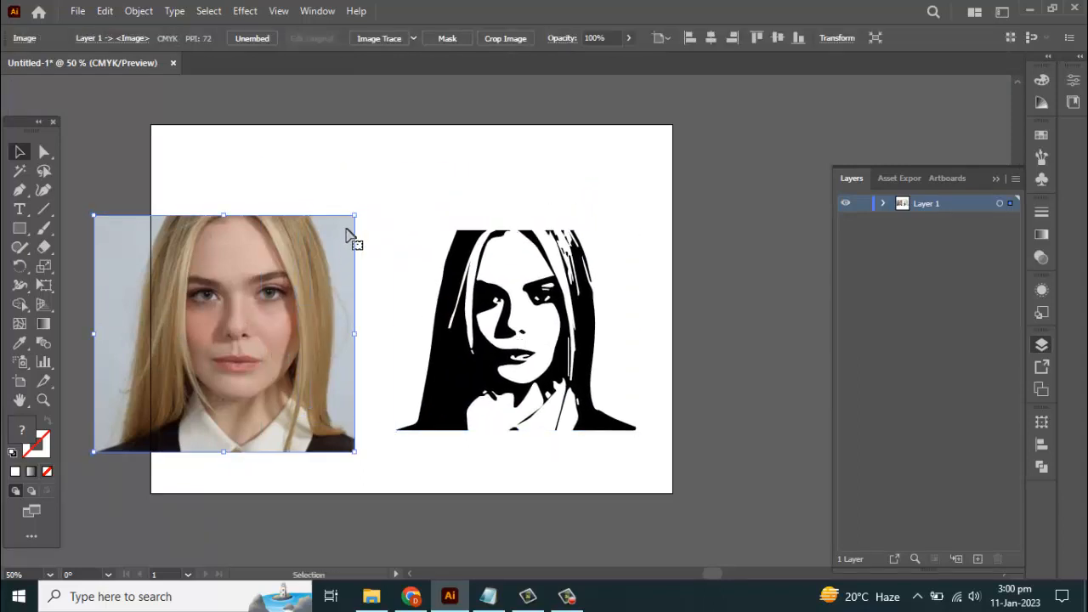
drag(353, 214, 341, 238)
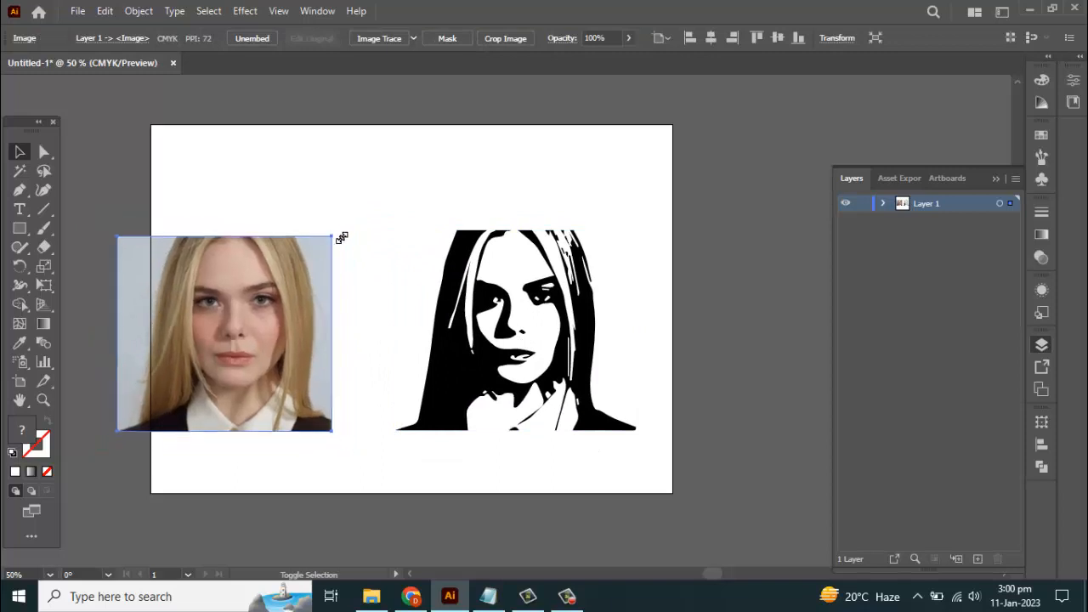
drag(249, 344, 280, 331)
drag(280, 338, 283, 347)
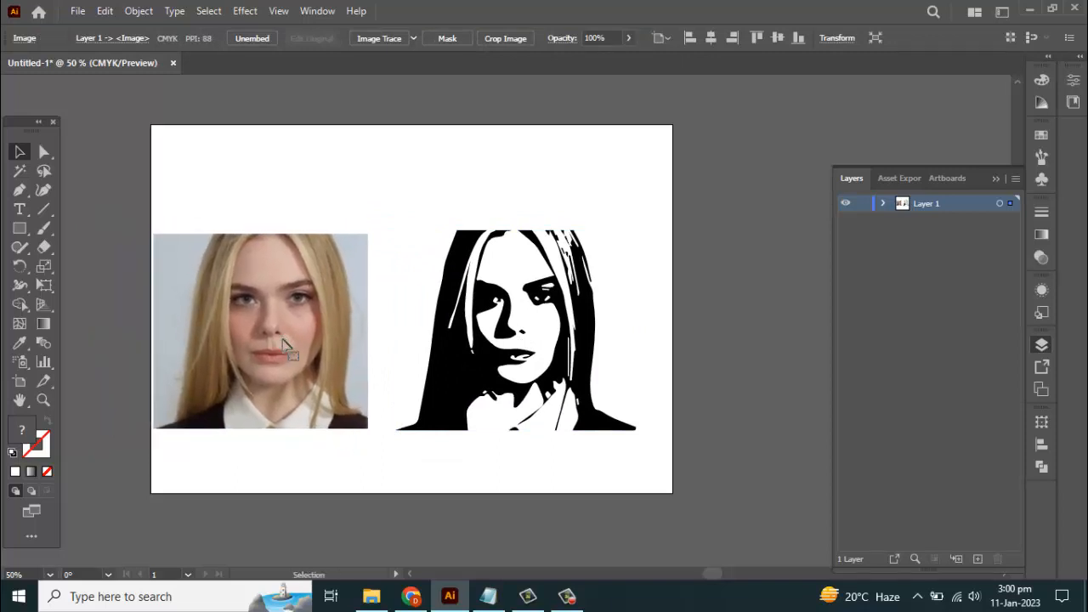
drag(367, 428, 375, 434)
Step: Center the photo and the tracing vertically on the artboard, and enlarge the tracing slightly to match the photo's height
shift+click(459, 357)
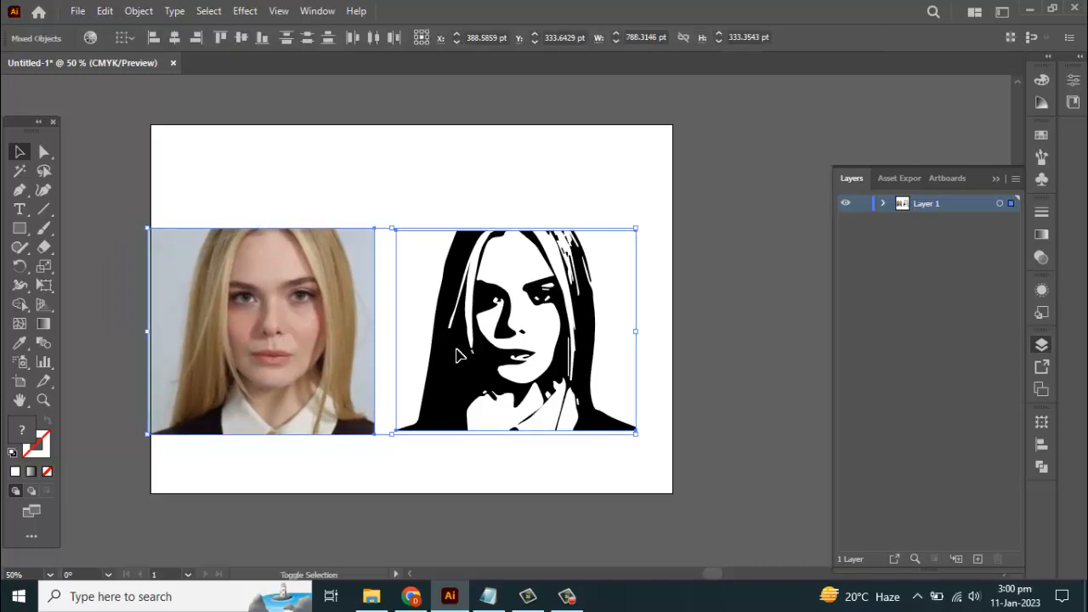
click(382, 475)
drag(333, 356, 350, 355)
click(756, 37)
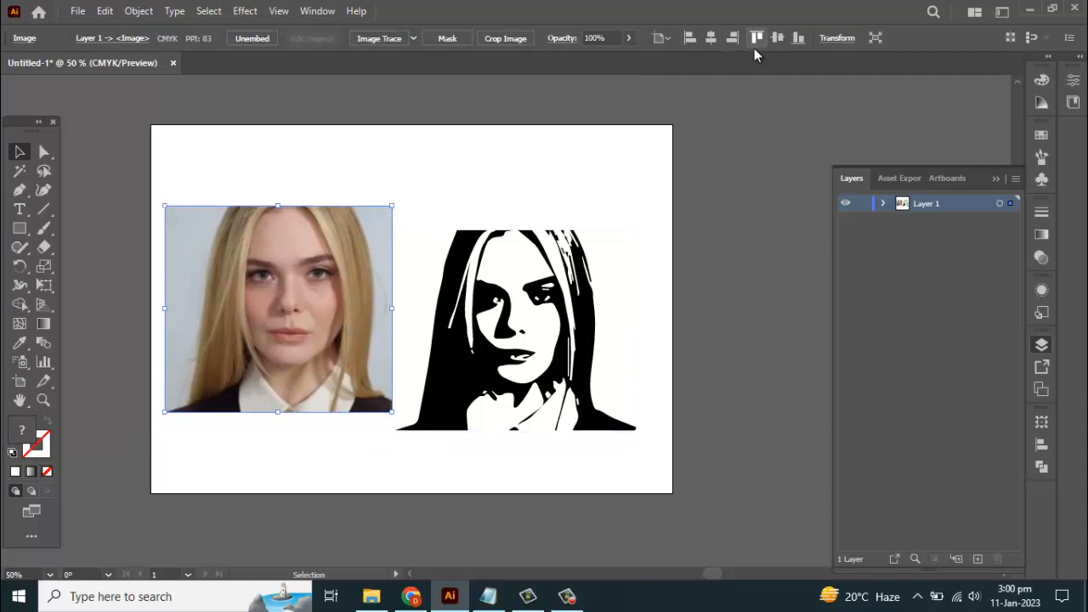
click(524, 344)
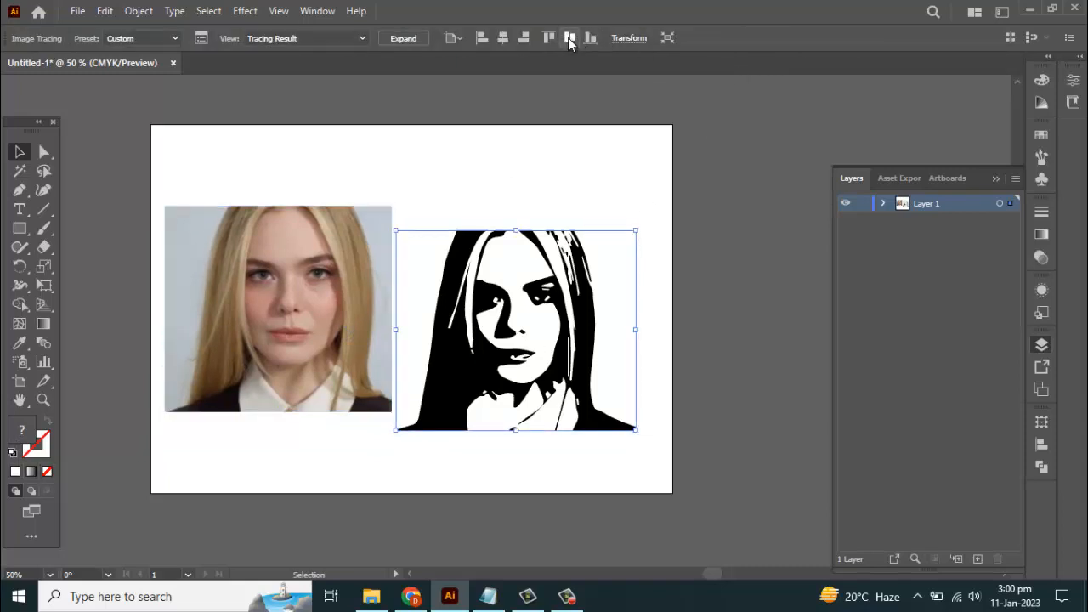
click(569, 39)
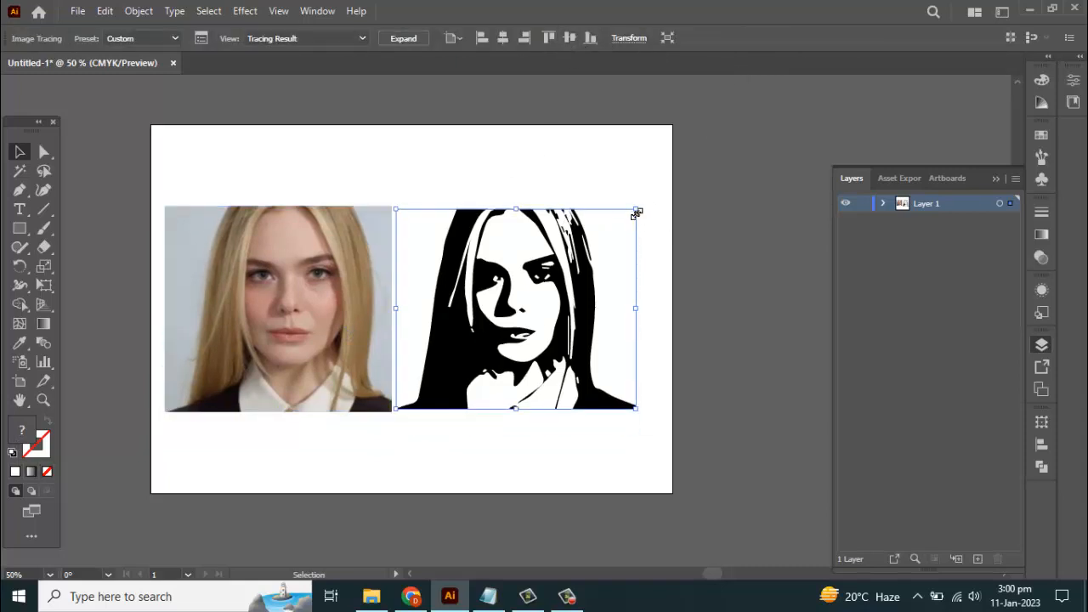
drag(635, 212, 641, 206)
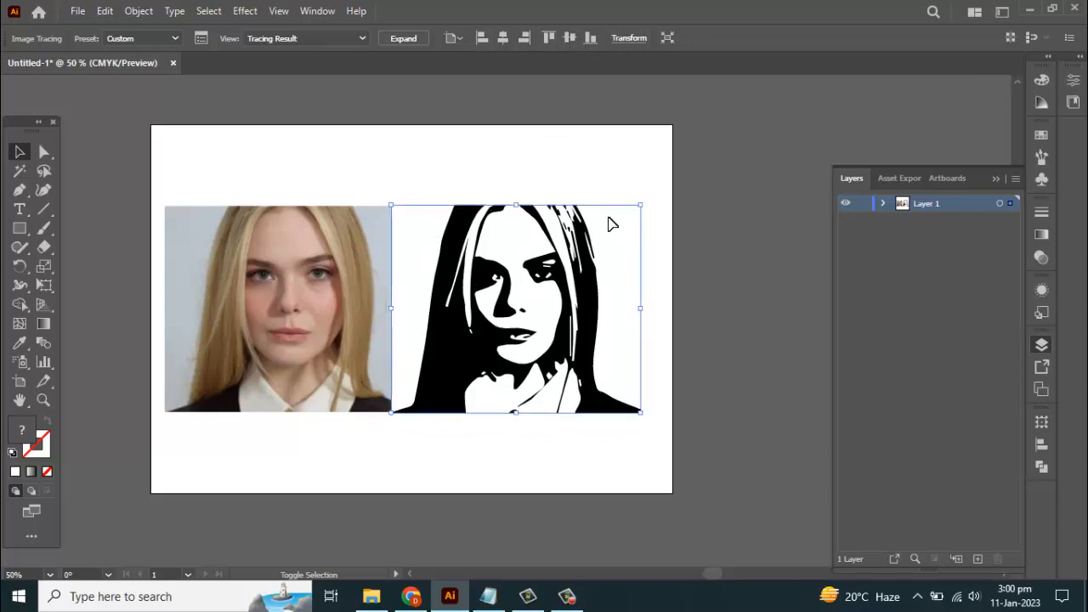
Step: Scale the photo and tracing down together, and shift the tracing right to leave a small gap between them
scroll(536, 268, up, 1)
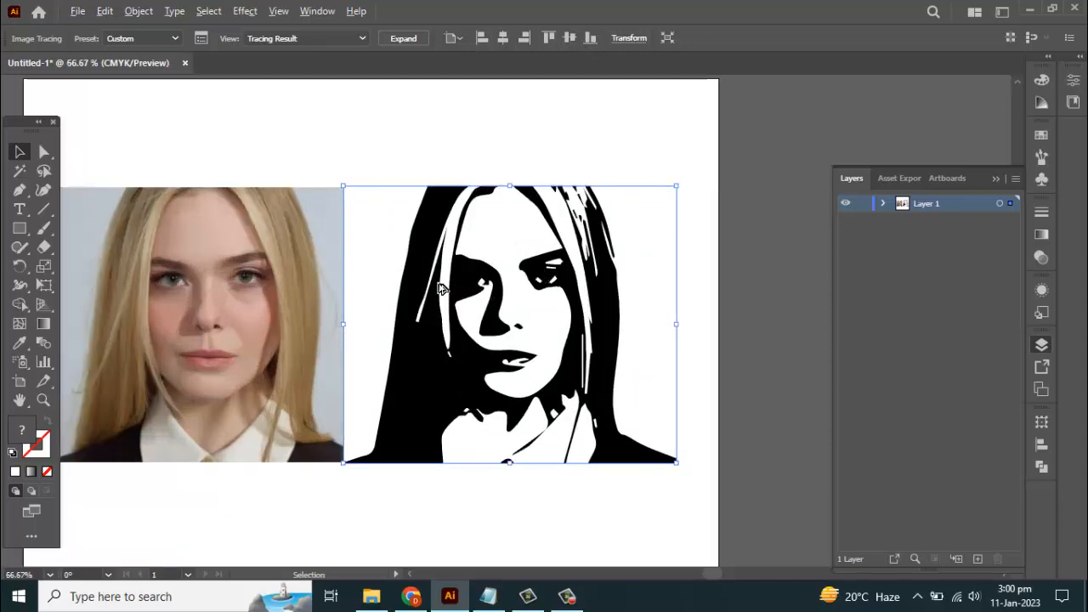
scroll(442, 287, down, 2)
shift+click(342, 296)
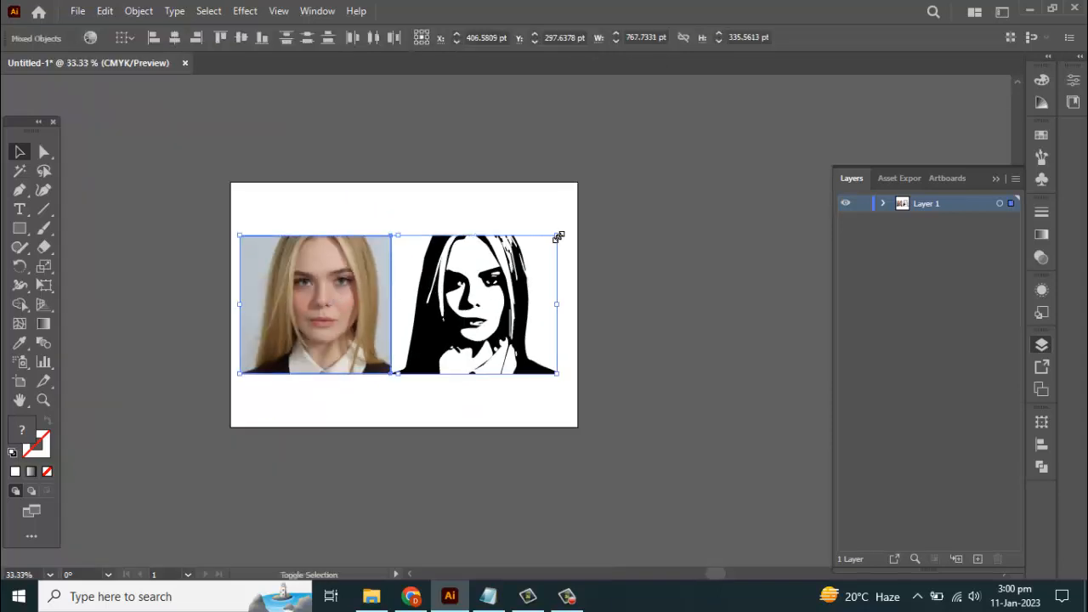
click(586, 281)
scroll(355, 279, up, 1)
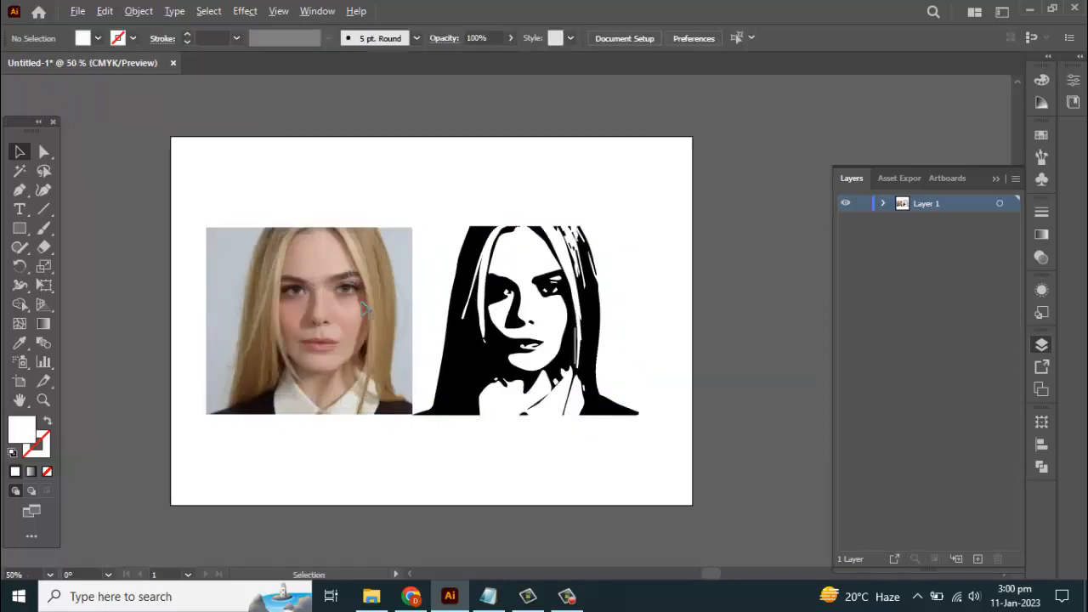
drag(482, 307, 497, 310)
click(459, 199)
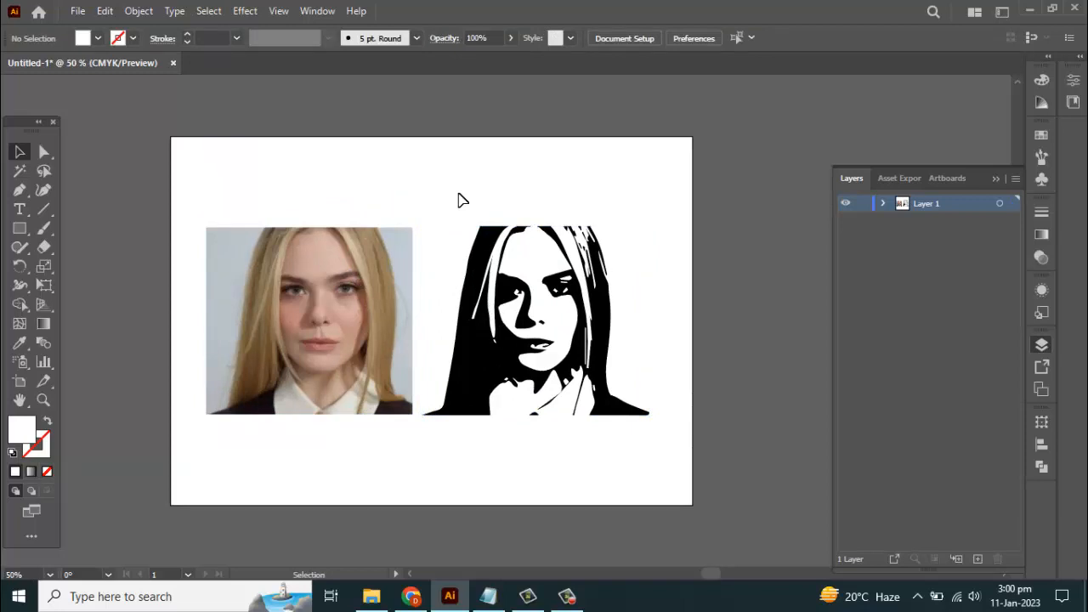